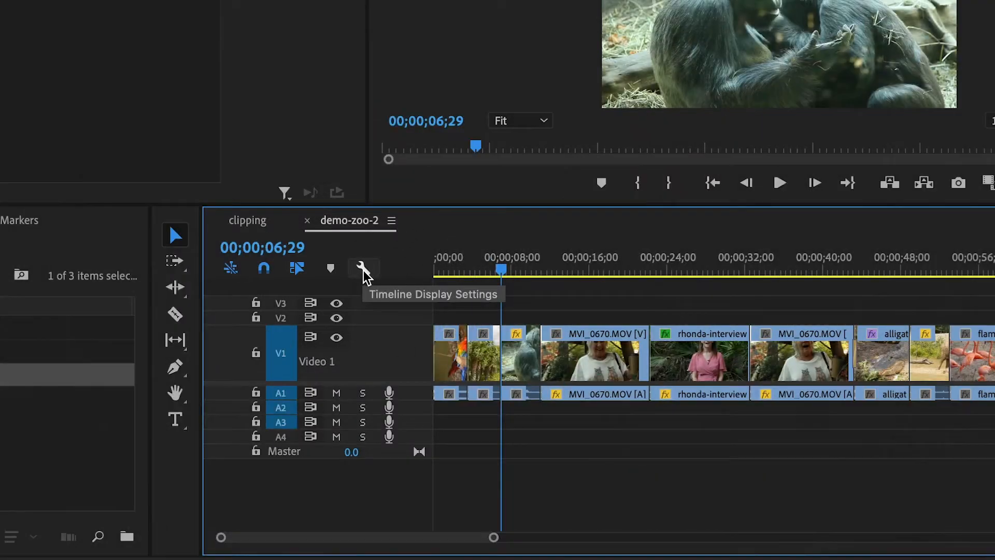
# Expand all tracks in the timeline and rename audio track A1 as Nat Sound
pyautogui.click(363, 269)
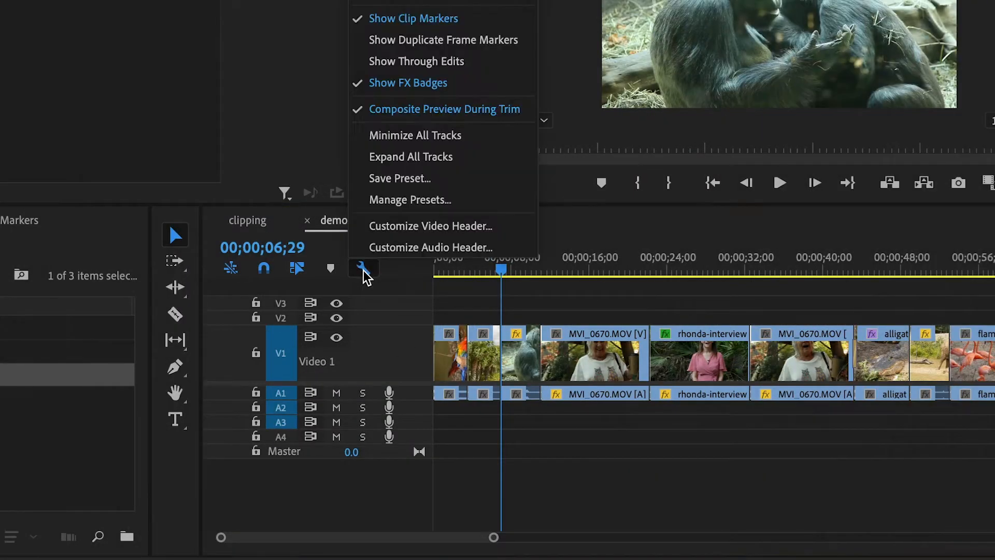
pyautogui.click(408, 157)
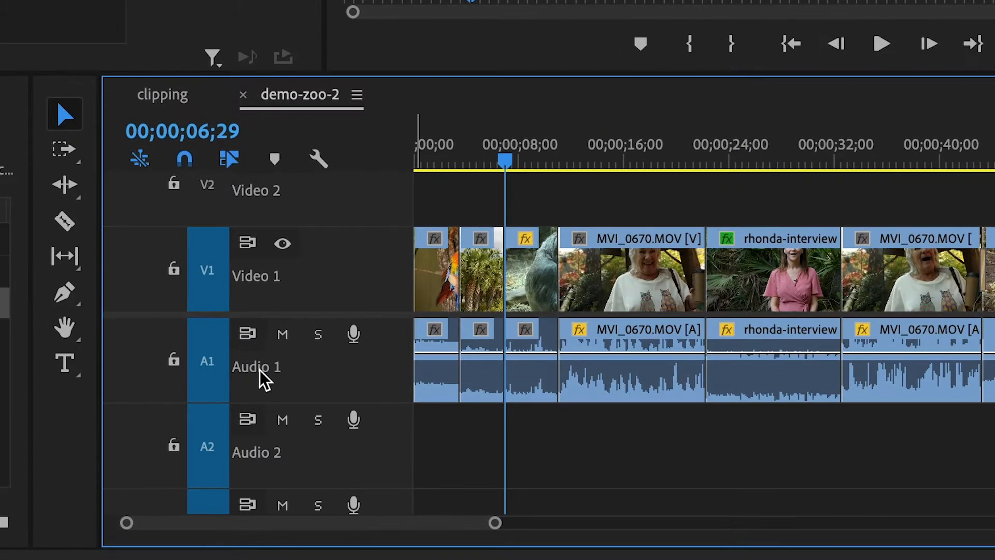
pyautogui.rightClick(293, 400)
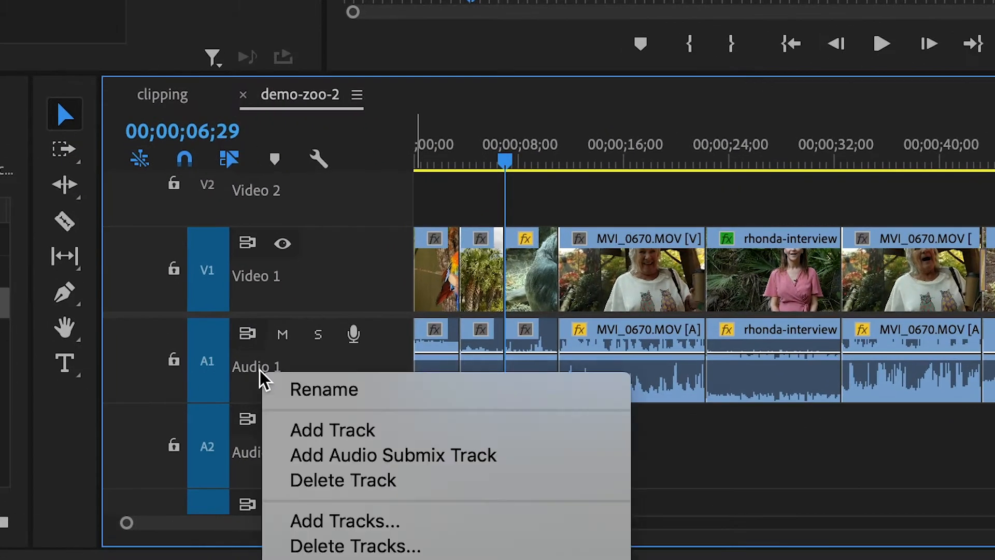
pyautogui.click(304, 393)
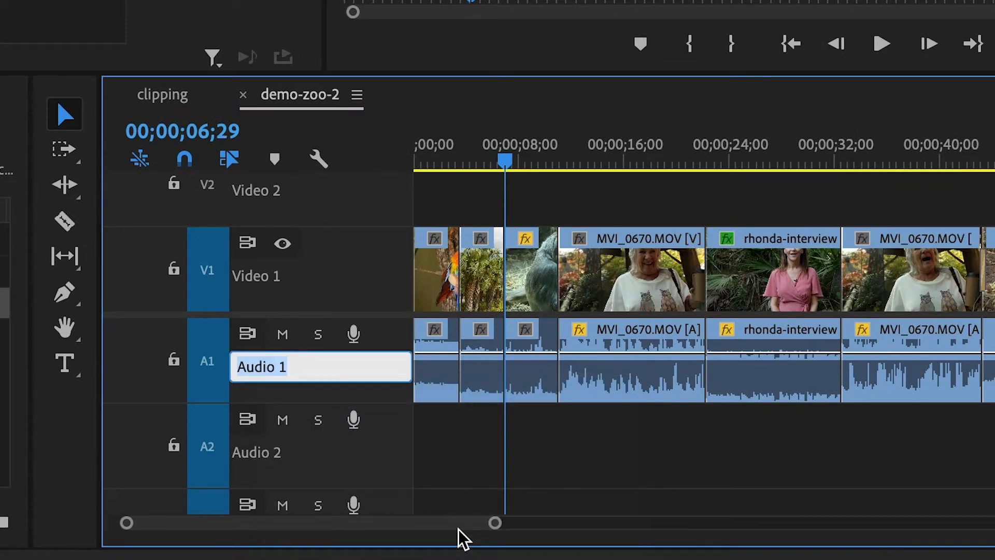
pyautogui.write('Nat Sound')
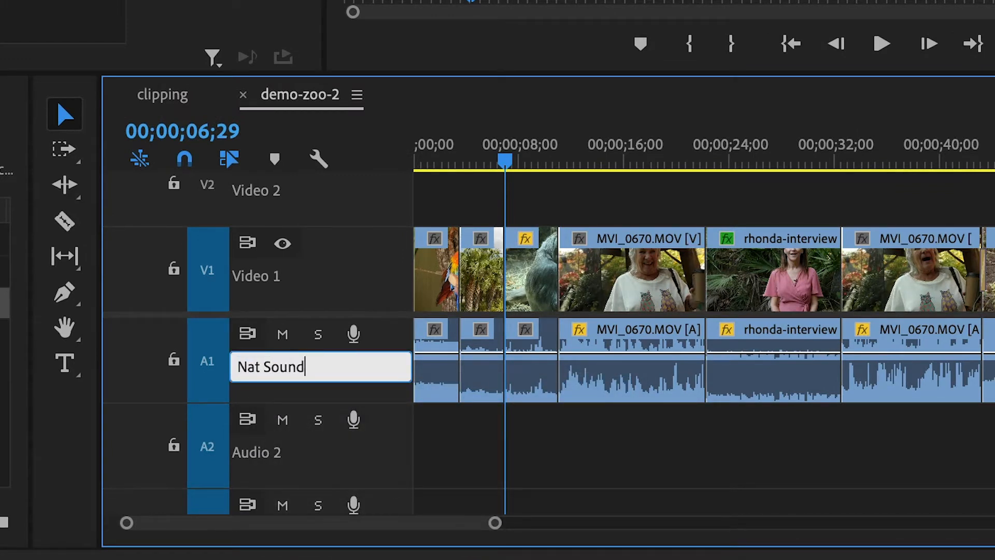
pyautogui.press('Return')
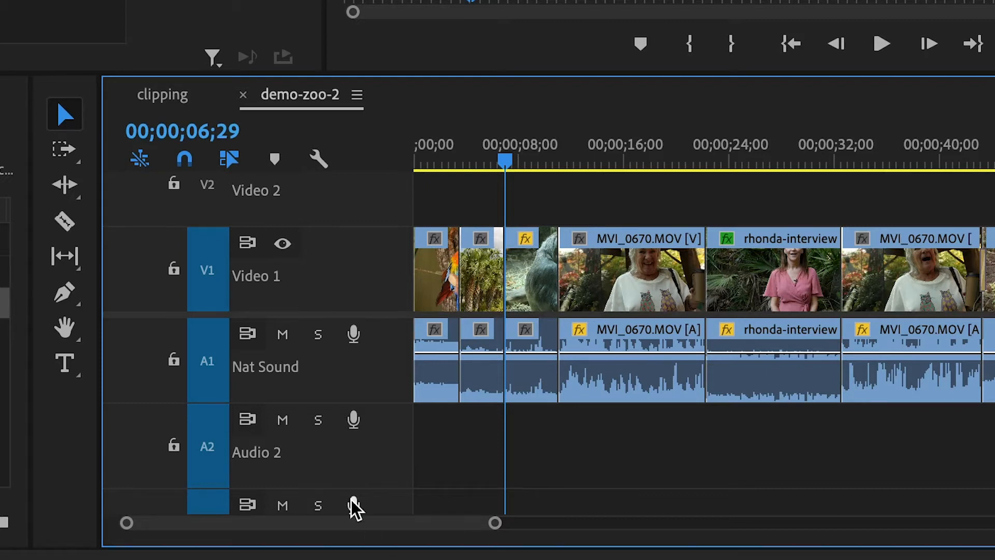
# Rename audio track A2 as Interview
pyautogui.rightClick(272, 463)
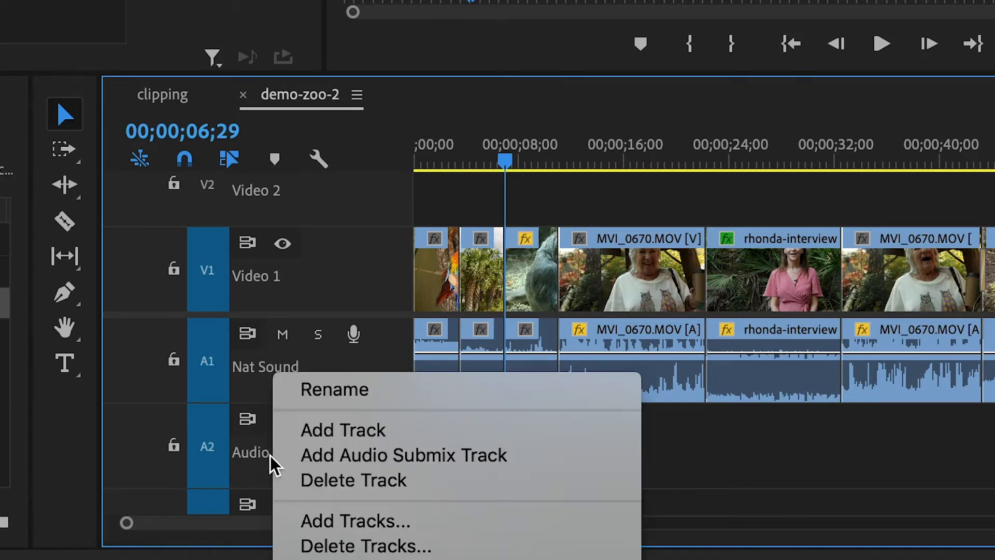
pyautogui.click(346, 405)
pyautogui.press('BackSpace')
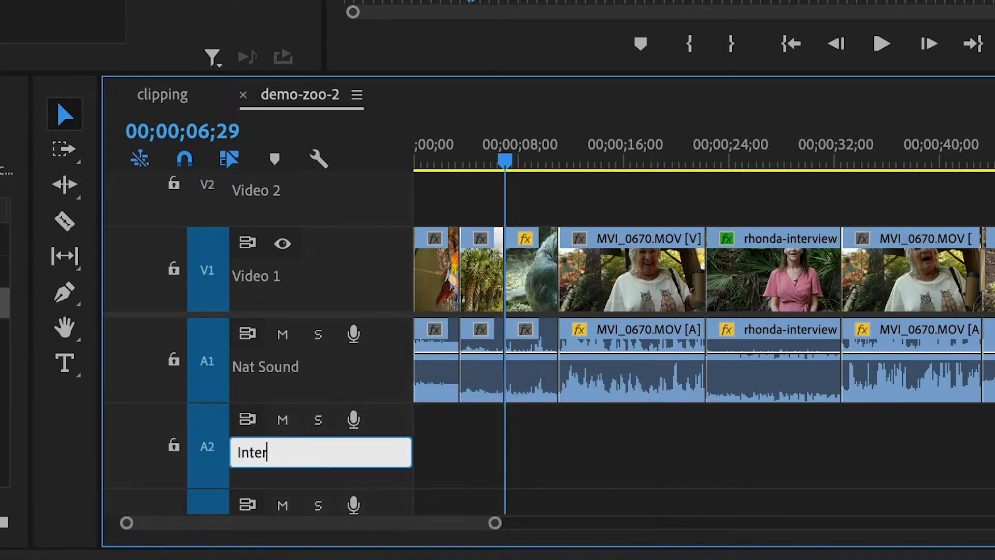
pyautogui.press('Return')
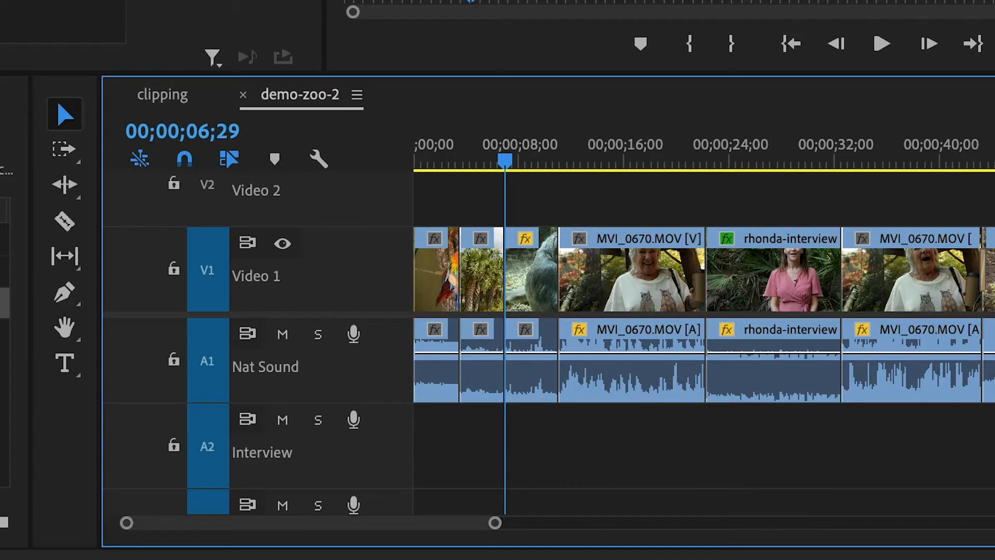
# Rename audio track A3 as Music
pyautogui.scroll(-3, 382, 456)
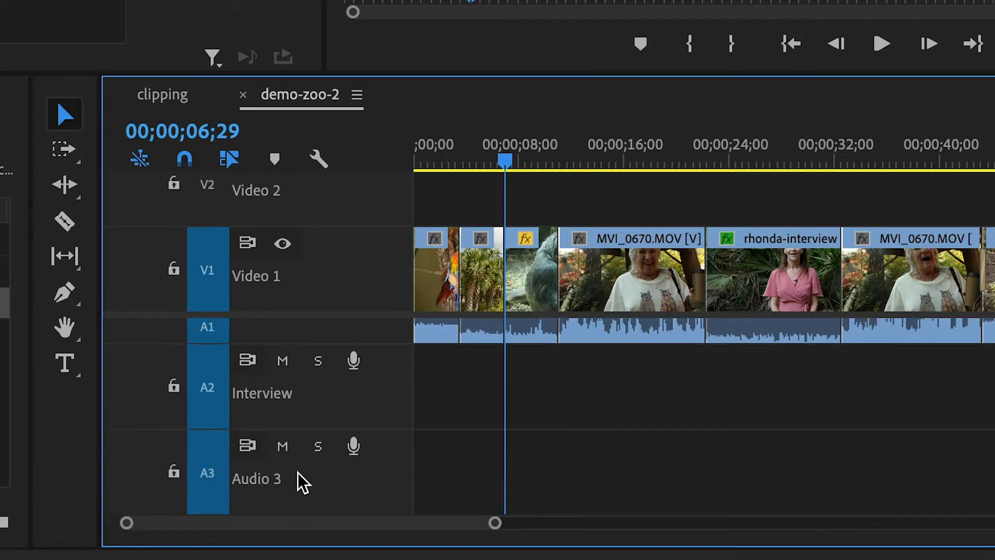
pyautogui.rightClick(278, 484)
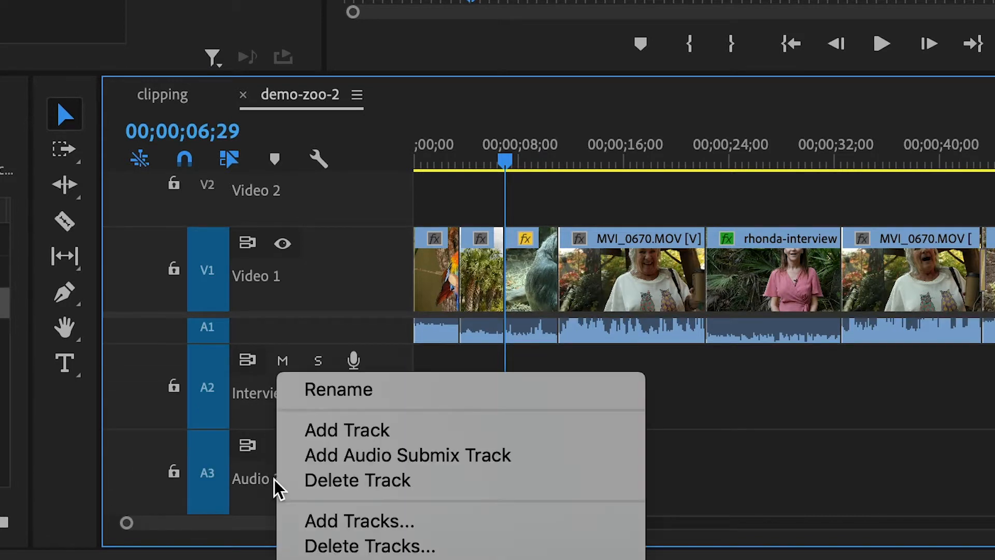
pyautogui.click(354, 399)
pyautogui.write('m')
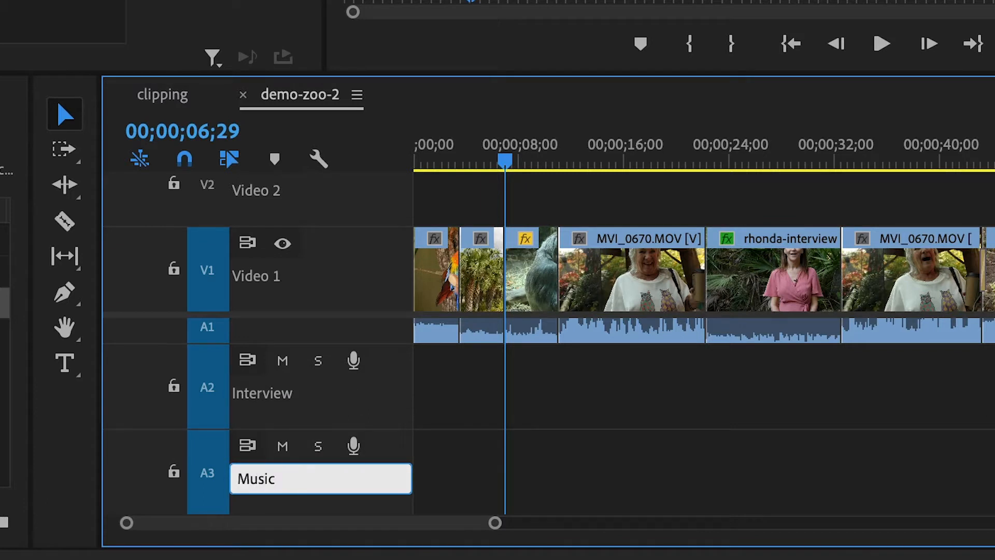
pyautogui.press('Return')
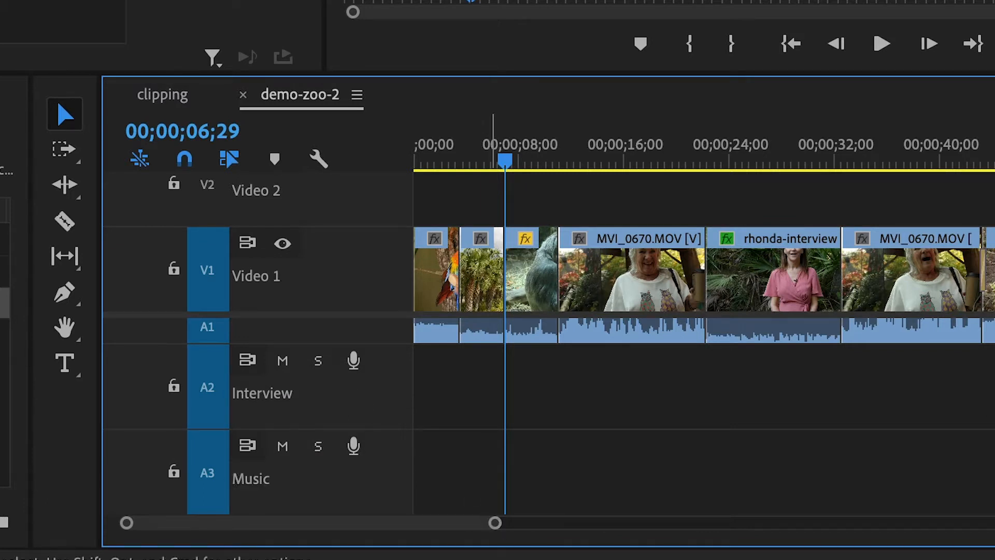
pyautogui.scroll(3, 603, 459)
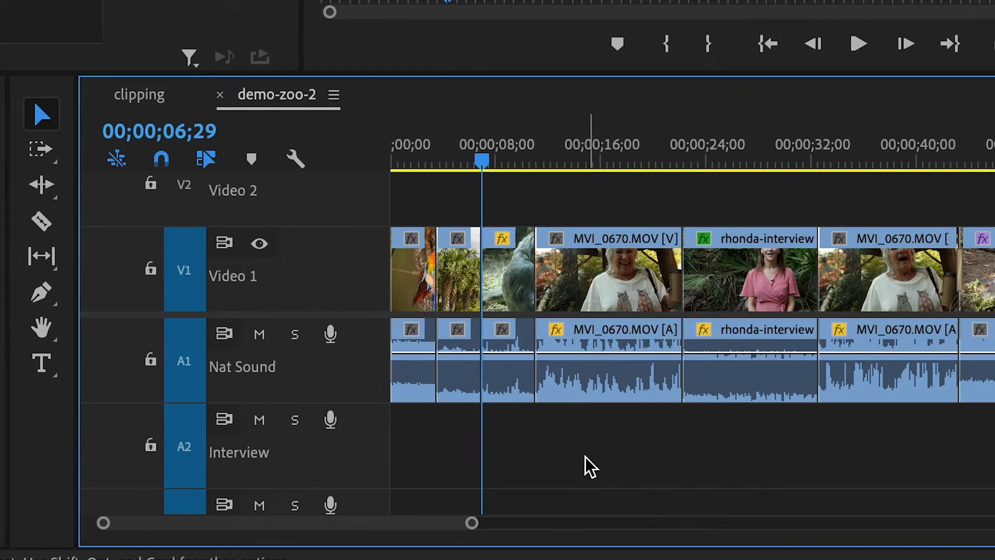
pyautogui.moveTo(623, 193); pyautogui.dragTo(741, 228)
pyautogui.moveTo(584, 228); pyautogui.dragTo(711, 278)
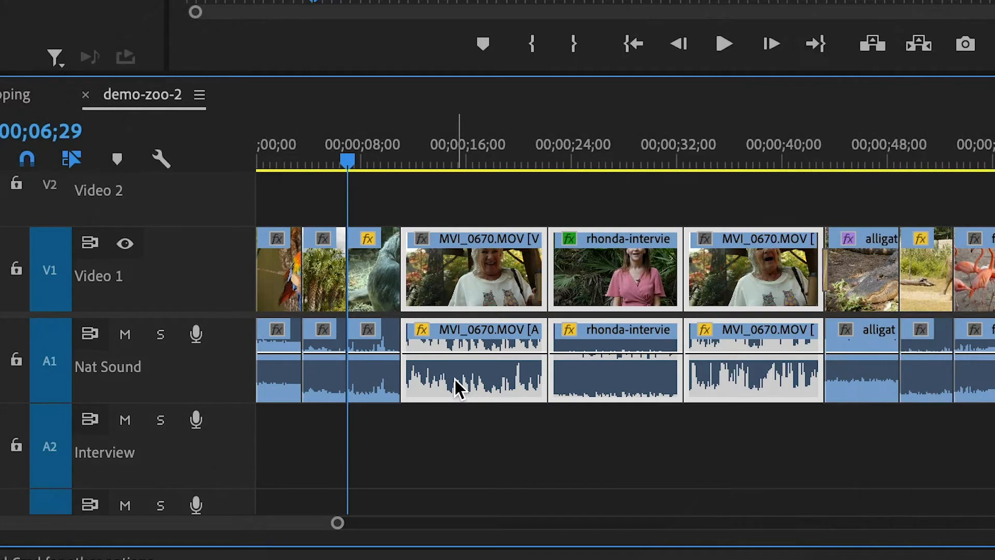
pyautogui.moveTo(456, 380)
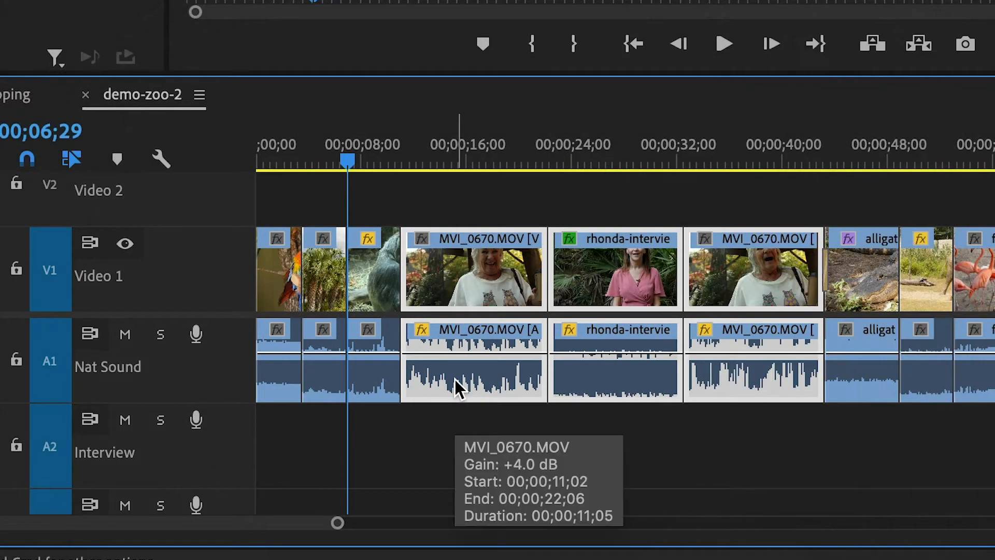
pyautogui.click(450, 427)
# Move the audio of the three interview clips from the Nat Sound track straight down to the Interview track
pyautogui.press('Down')
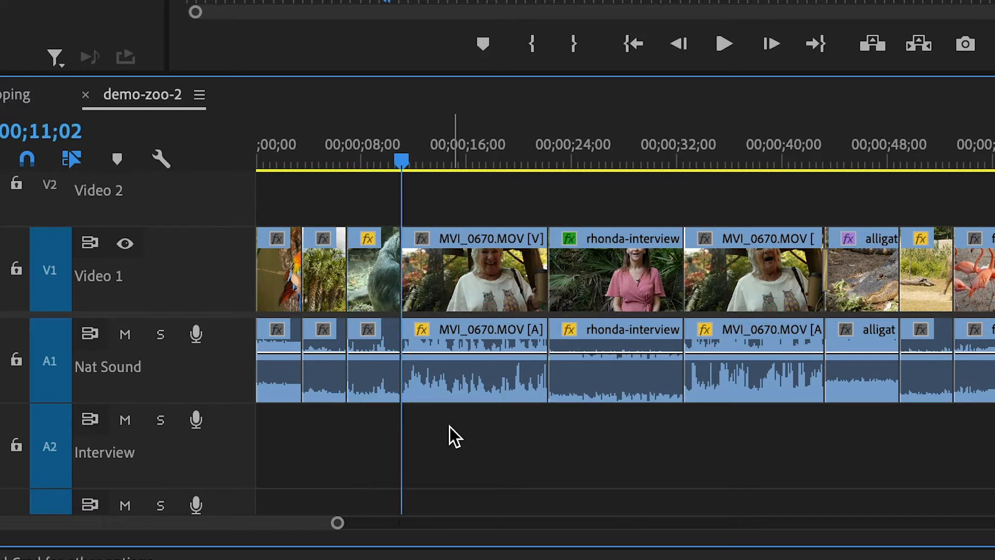
pyautogui.click(458, 390)
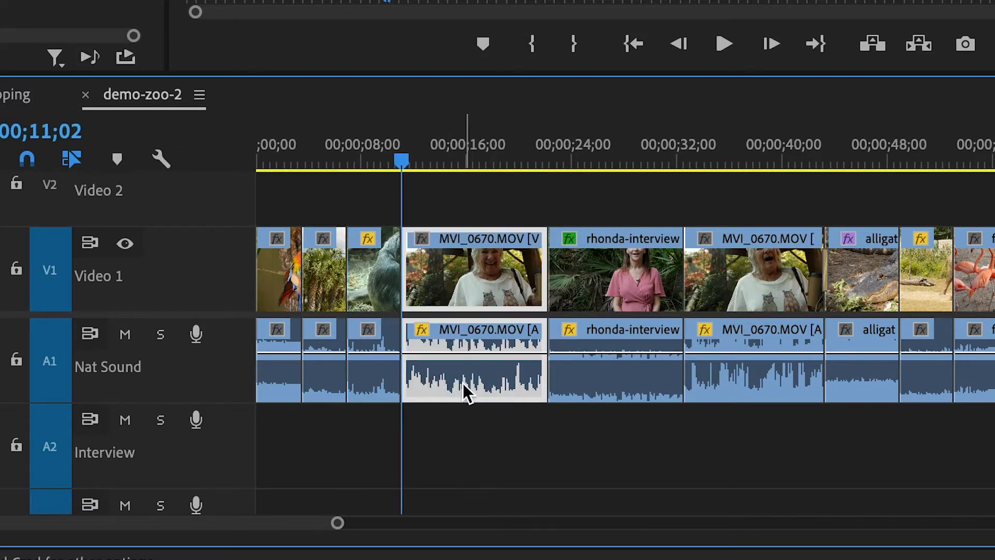
pyautogui.moveTo(462, 384); pyautogui.dragTo(462, 438)
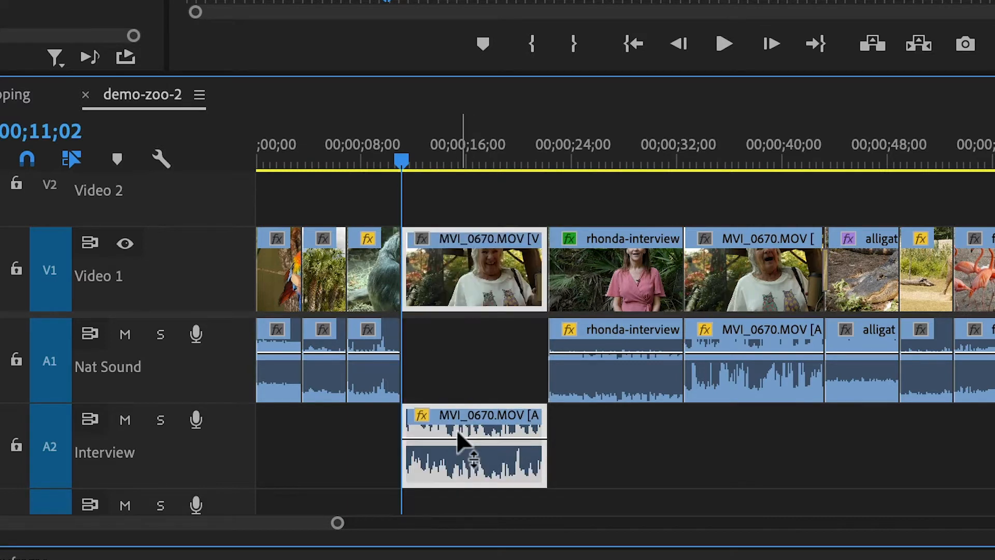
pyautogui.click(614, 379)
pyautogui.moveTo(615, 378); pyautogui.dragTo(646, 405)
pyautogui.click(736, 381)
pyautogui.moveTo(736, 382); pyautogui.dragTo(731, 421)
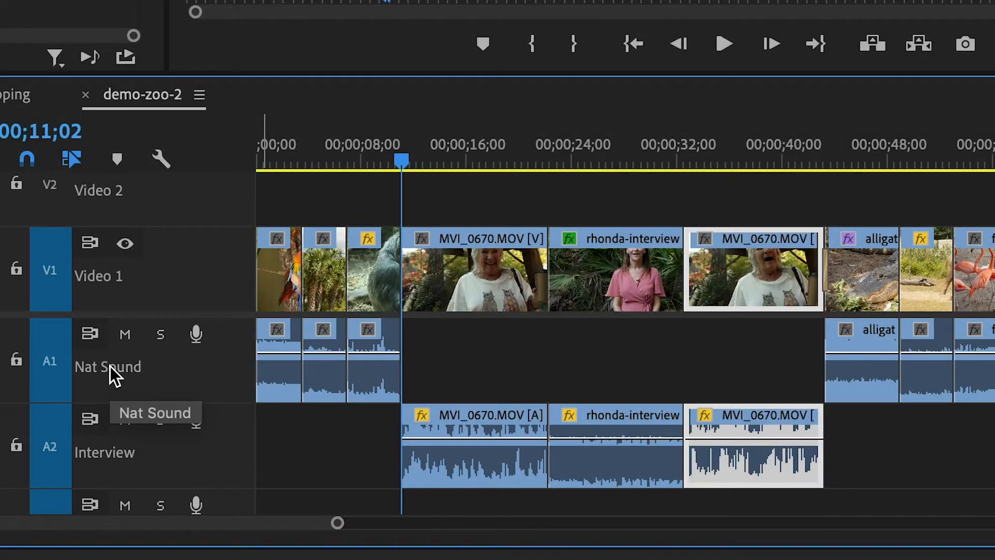
# Play the demo-zoo-2 sequence from its start and paradise.mp3 in the clipping sequence to check their audio meter levels
pyautogui.click(256, 160)
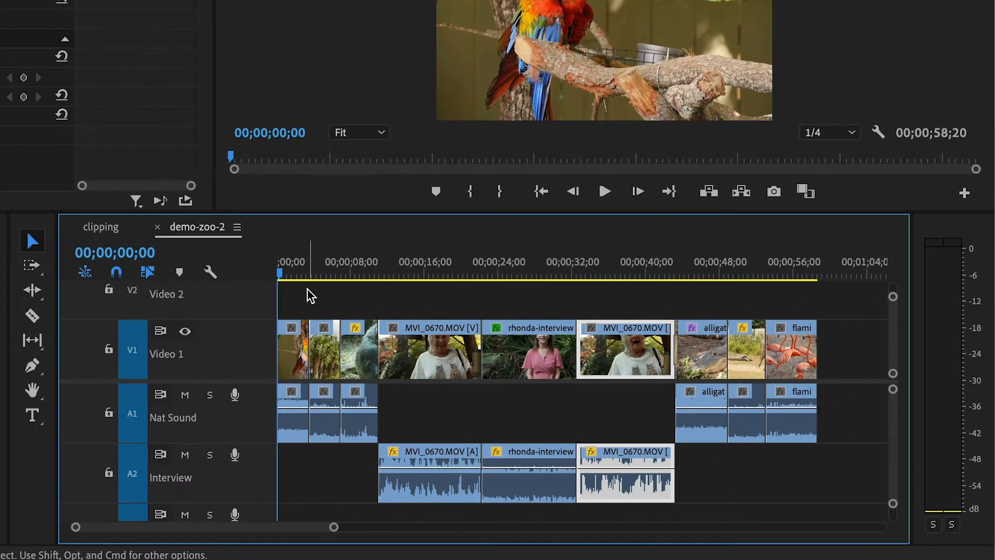
pyautogui.press('space')
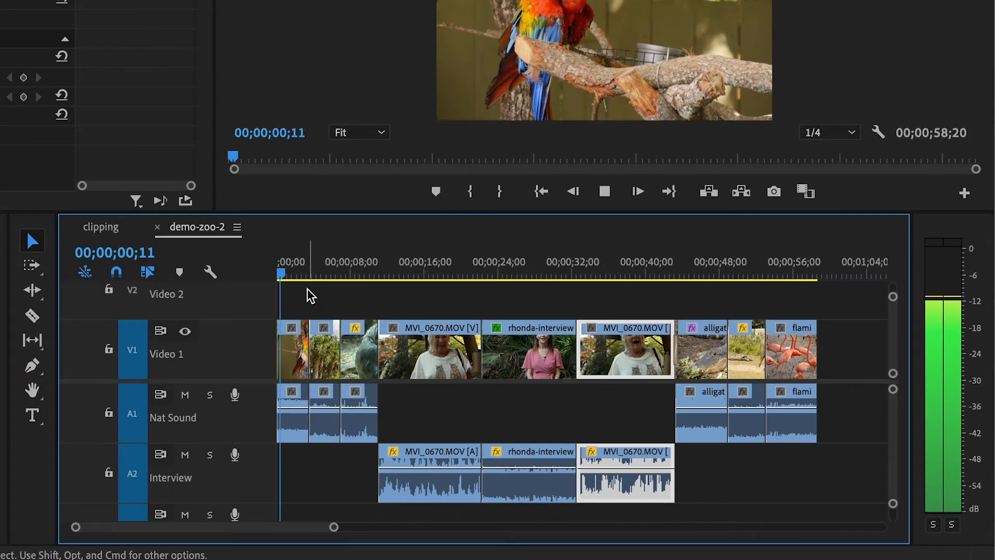
pyautogui.press('space')
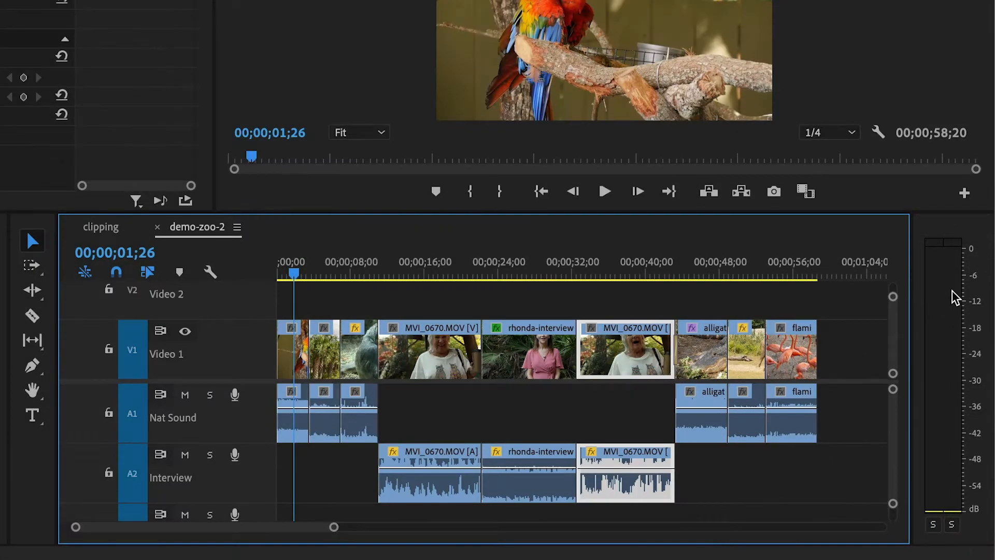
pyautogui.press('space')
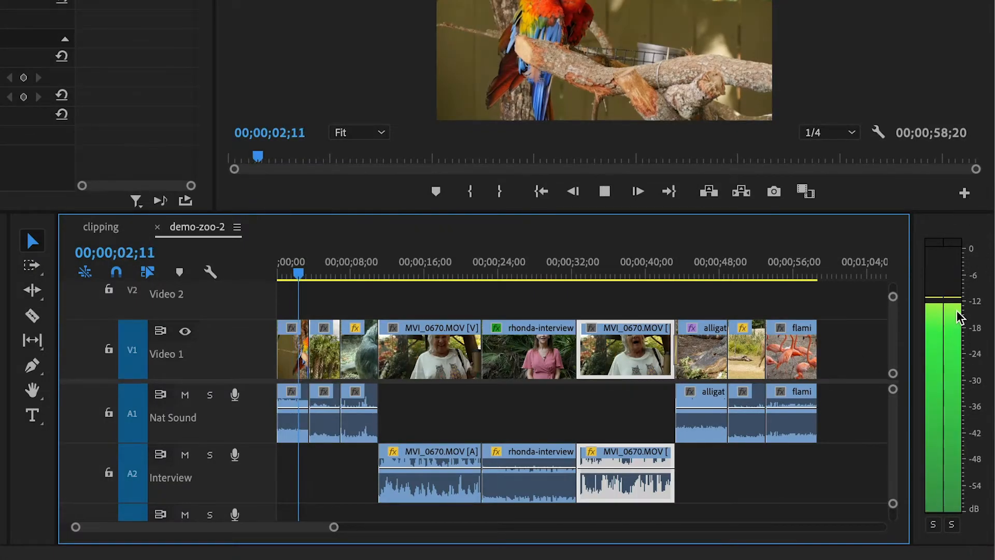
pyautogui.press('space')
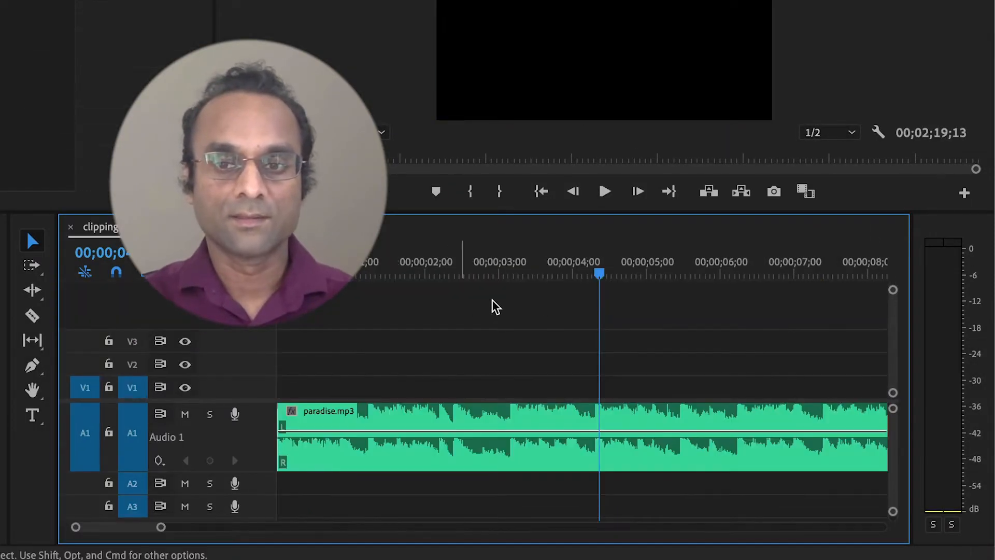
pyautogui.press('space')
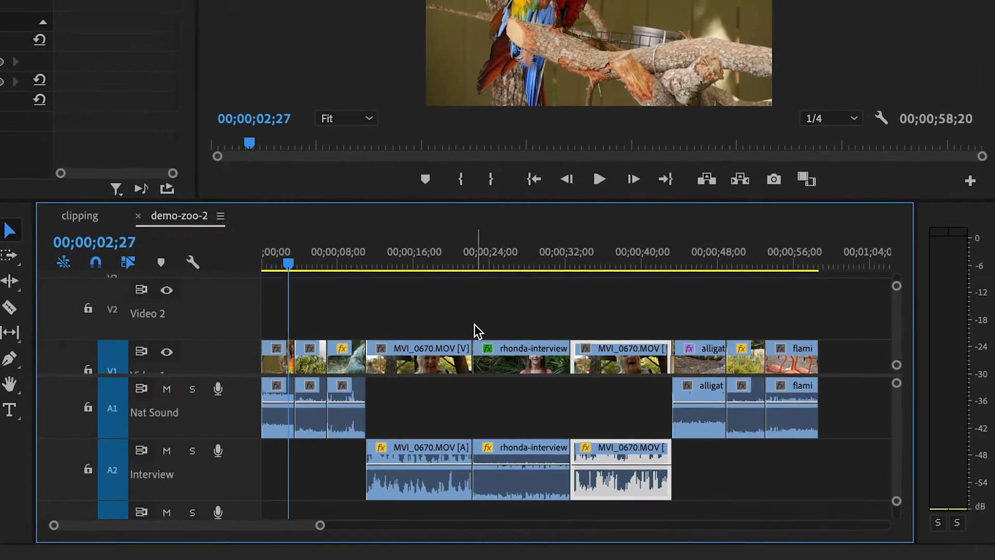
# Play demo-zoo-2 from the start and again from the alligator clip to compare the natural sound levels
pyautogui.scroll(-2, 474, 326)
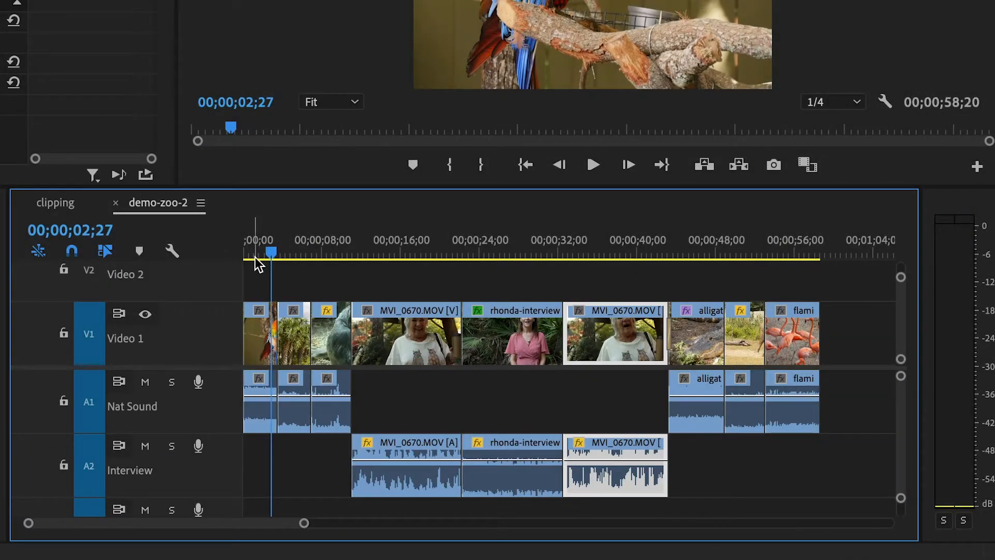
pyautogui.click(249, 256)
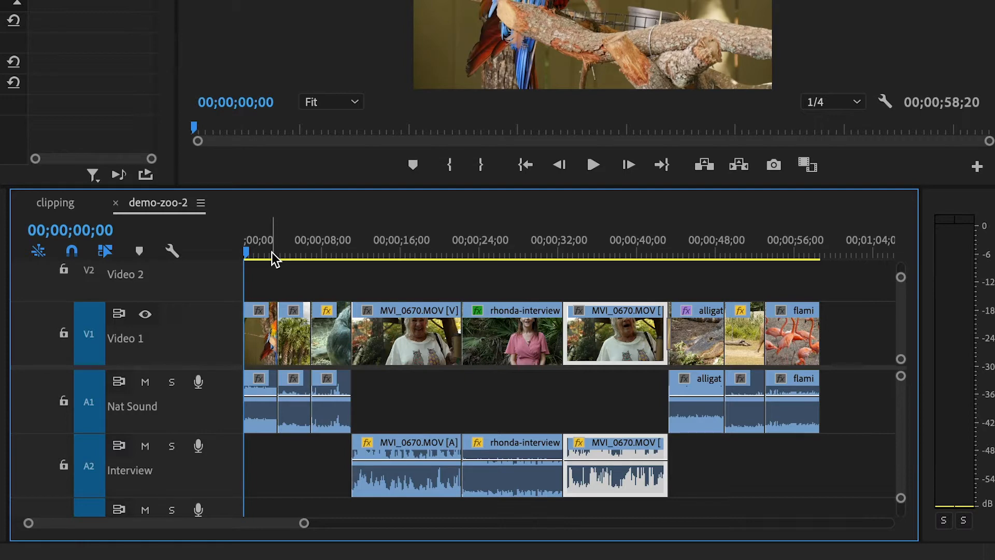
pyautogui.press('space')
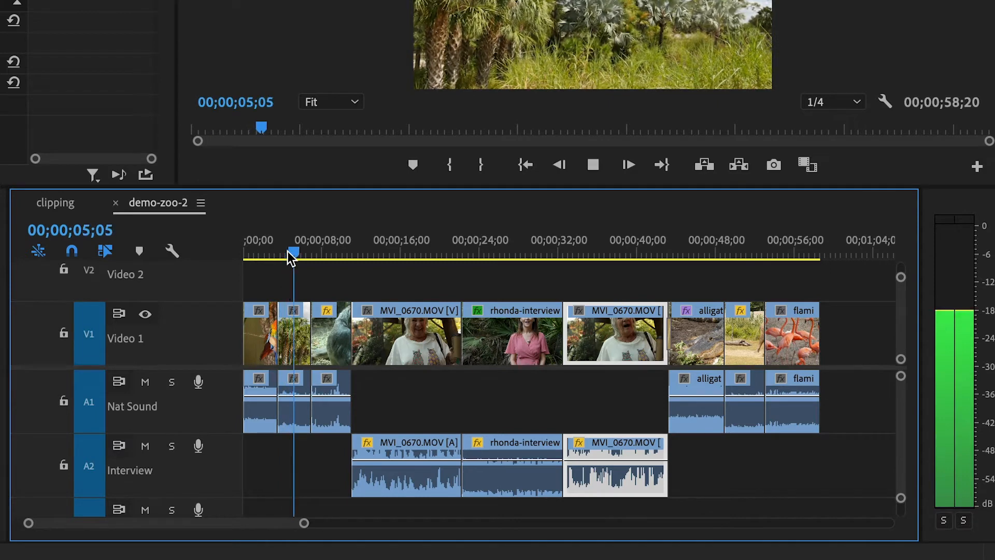
pyautogui.press('space')
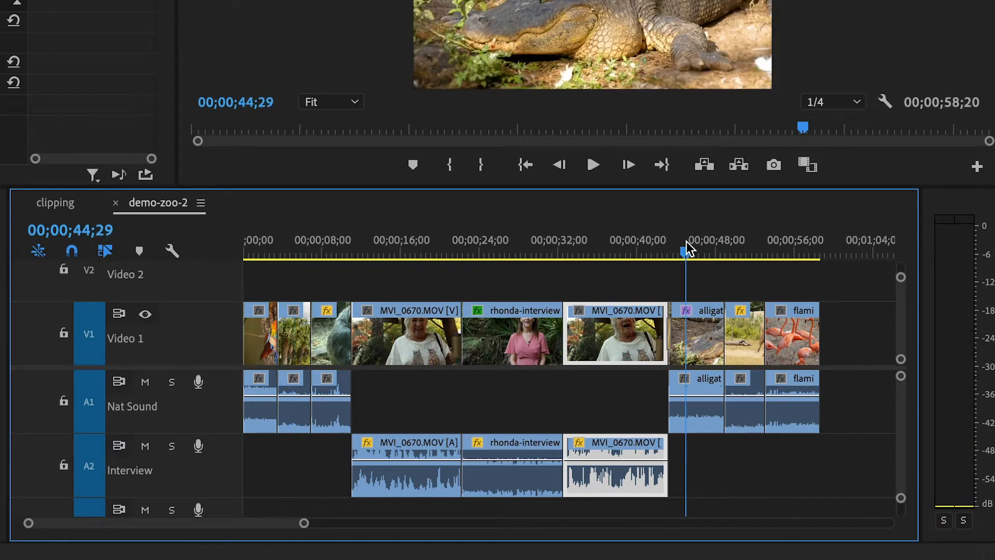
pyautogui.press('space')
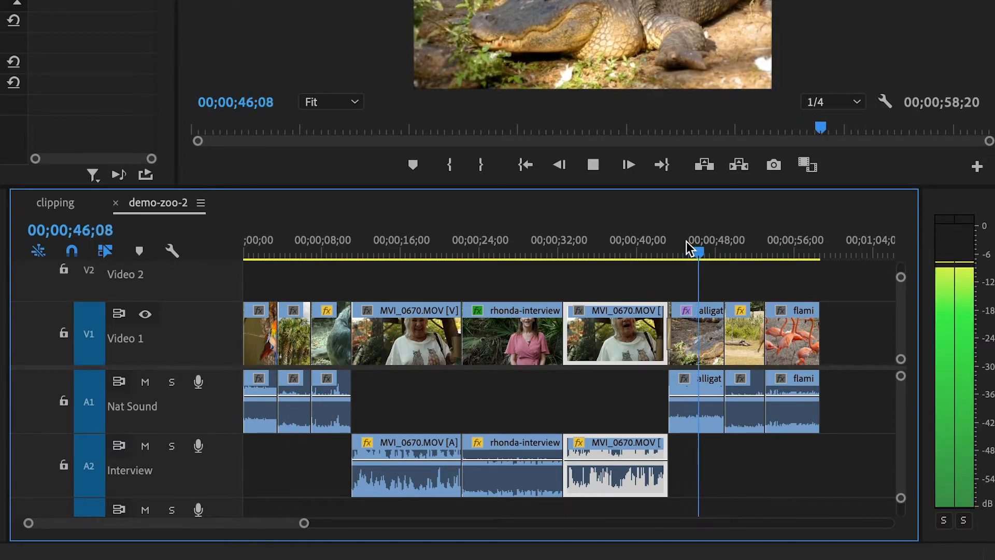
pyautogui.press('space')
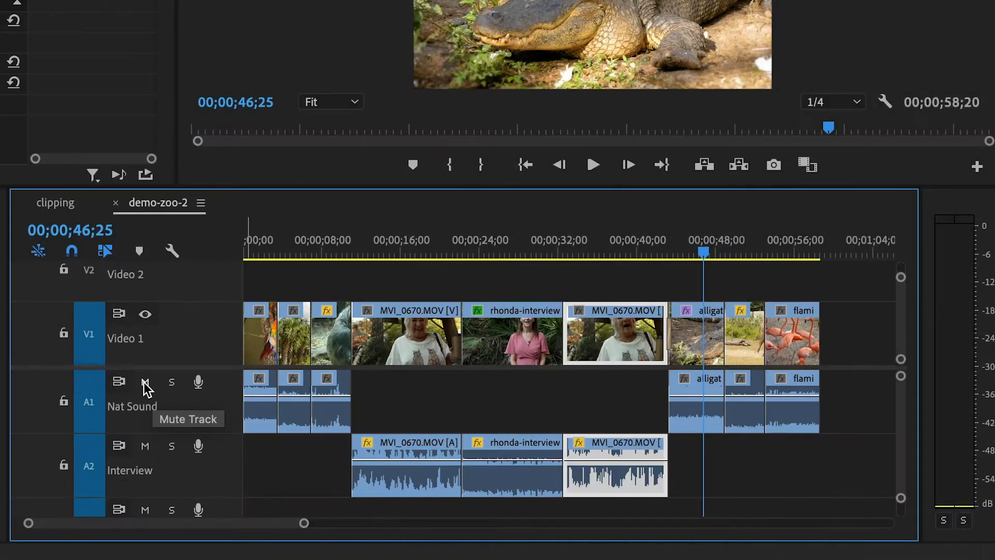
# Mute the Nat Sound track and play the sequence from the start
pyautogui.click(146, 383)
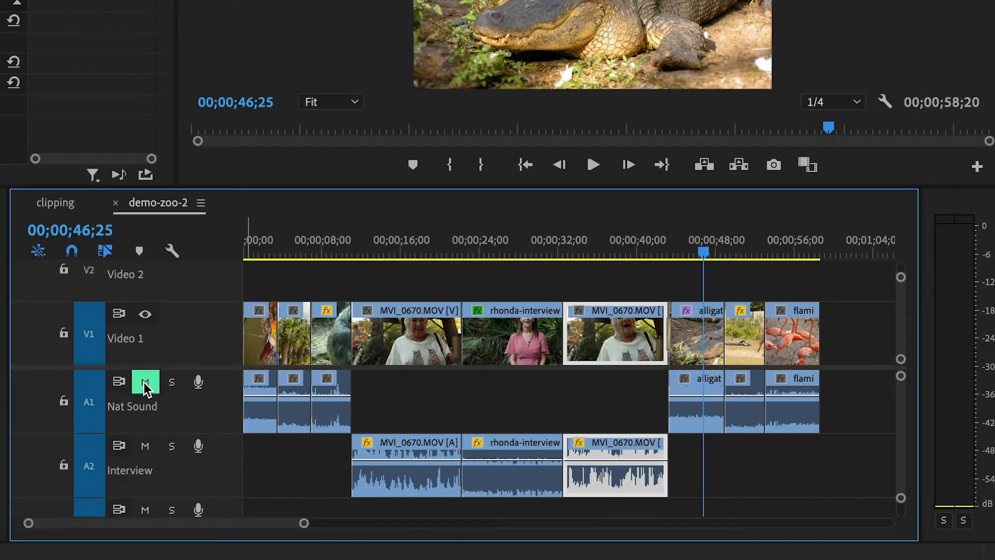
pyautogui.click(258, 242)
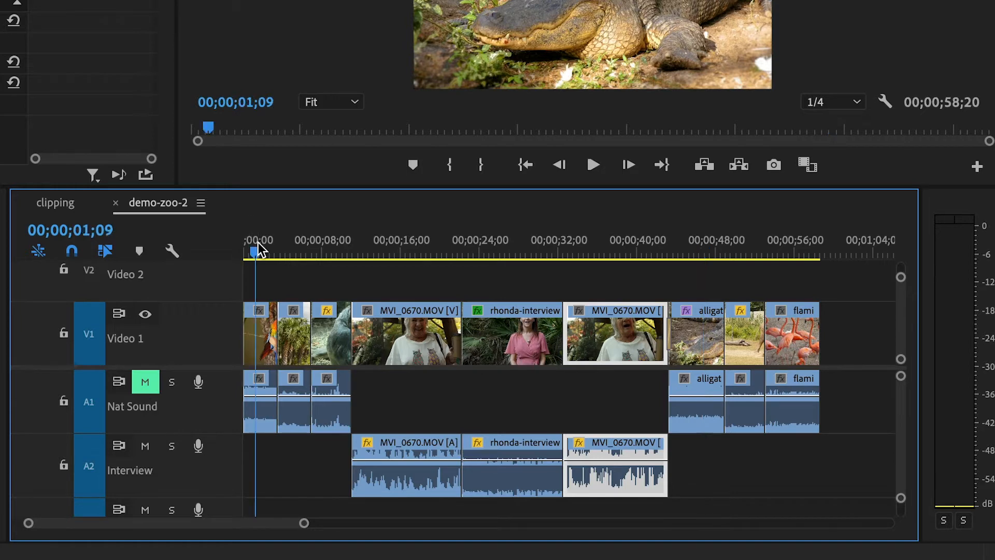
pyautogui.press('Home')
pyautogui.press('space')
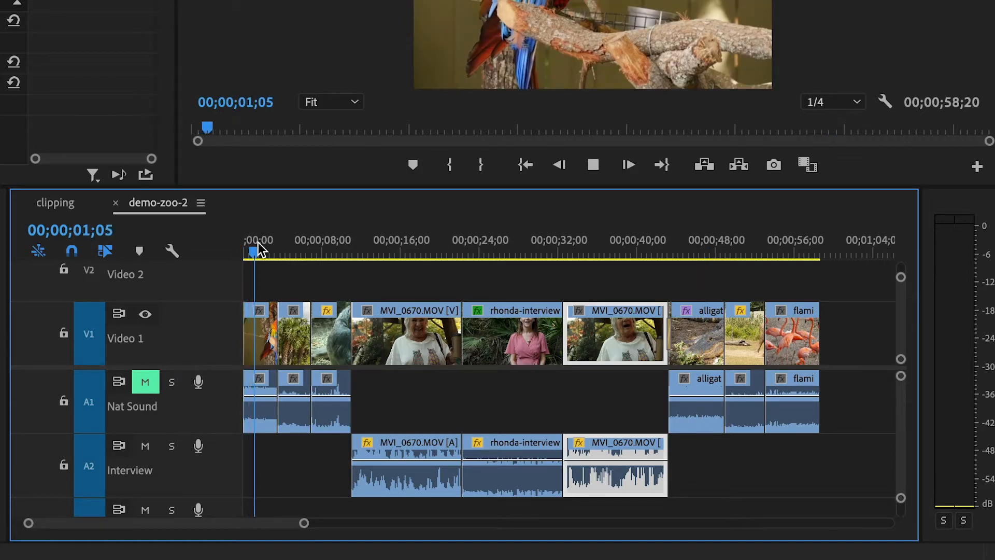
# Stop playback at the start and play the first interview clip from about 00;00;17;19 to check its peak audio levels
pyautogui.press('space')
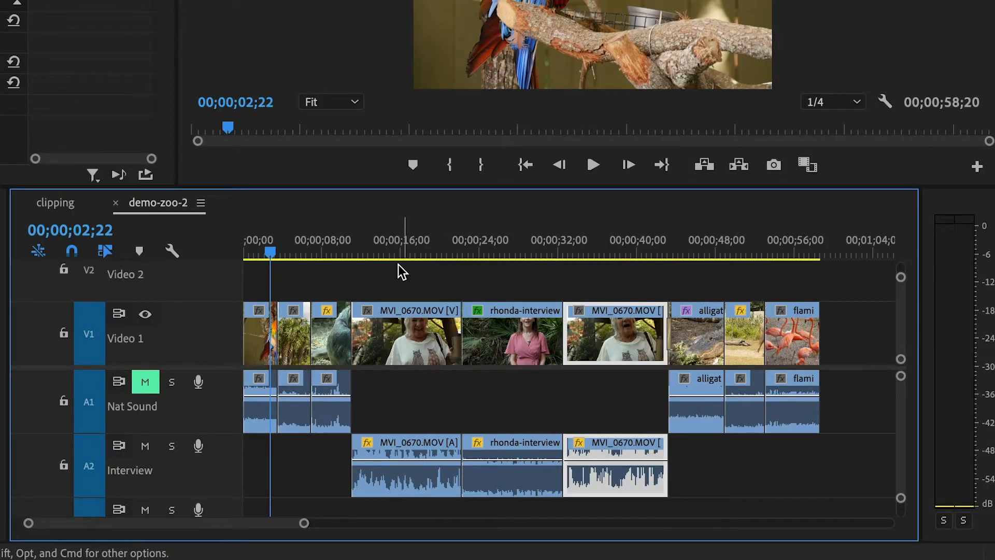
pyautogui.click(418, 251)
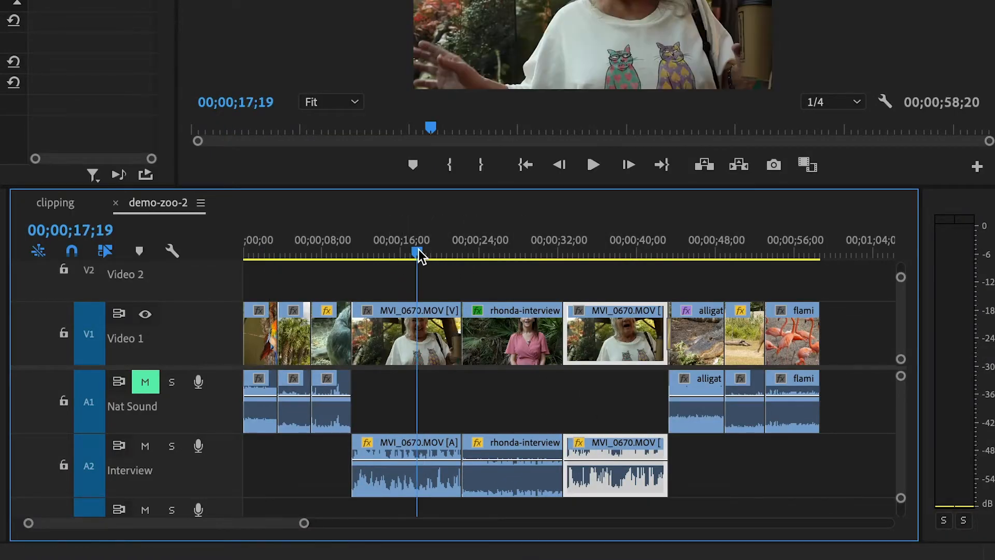
pyautogui.press('space')
pyautogui.press('space')
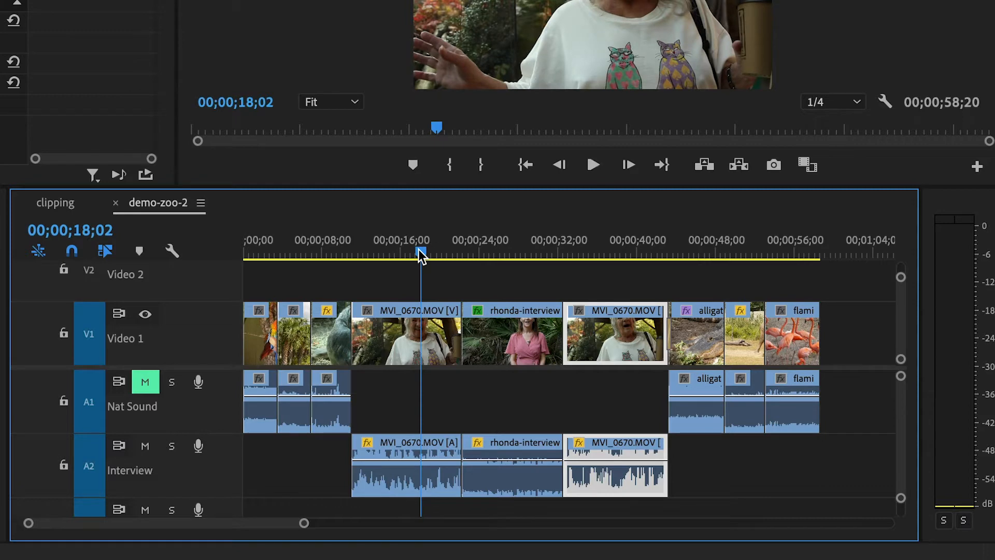
pyautogui.press('space')
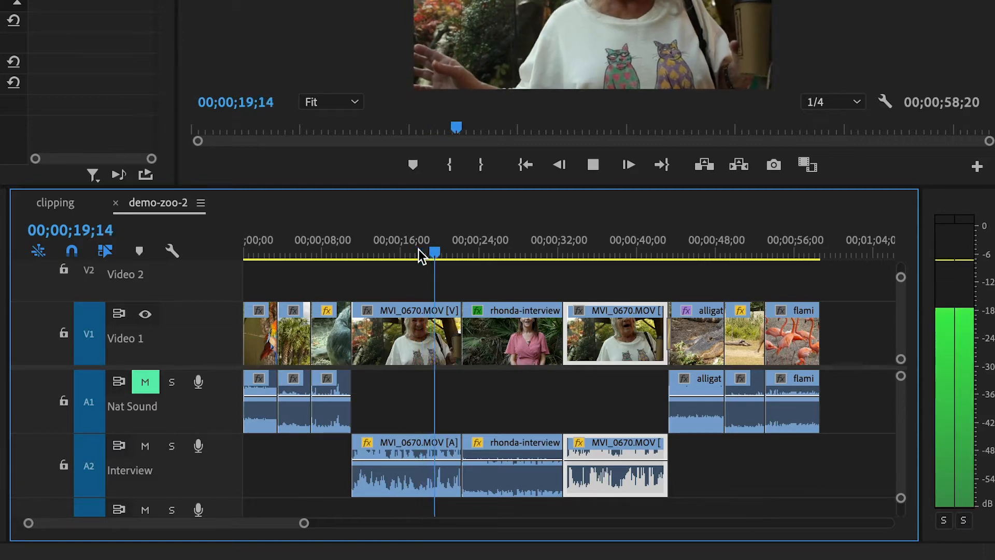
pyautogui.press('space')
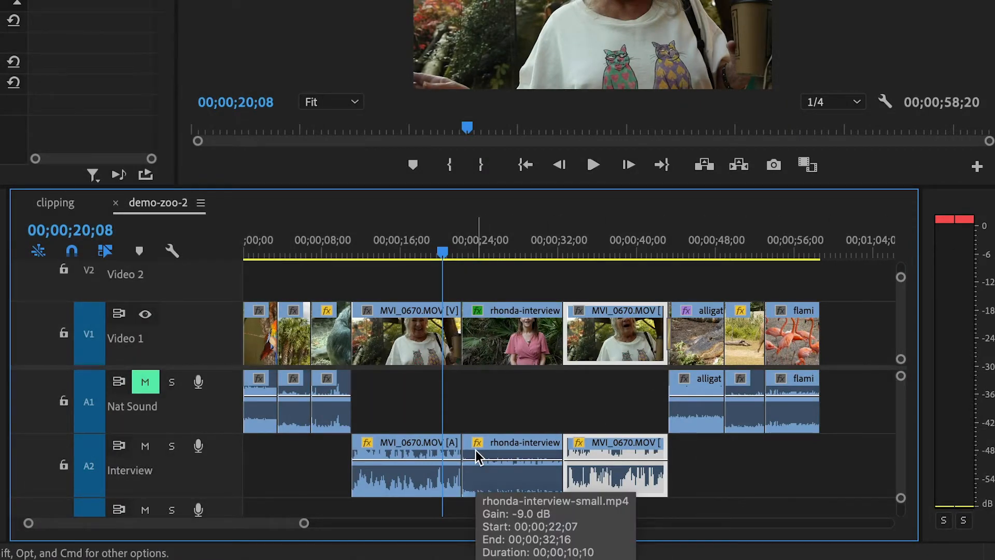
# Lower the volume line of the first interview clip on the Interview track to -3.8 dB
pyautogui.moveTo(304, 524)
pyautogui.mouseDown()
pyautogui.moveTo(315, 526)
pyautogui.moveTo(271, 533)
pyautogui.mouseUp()
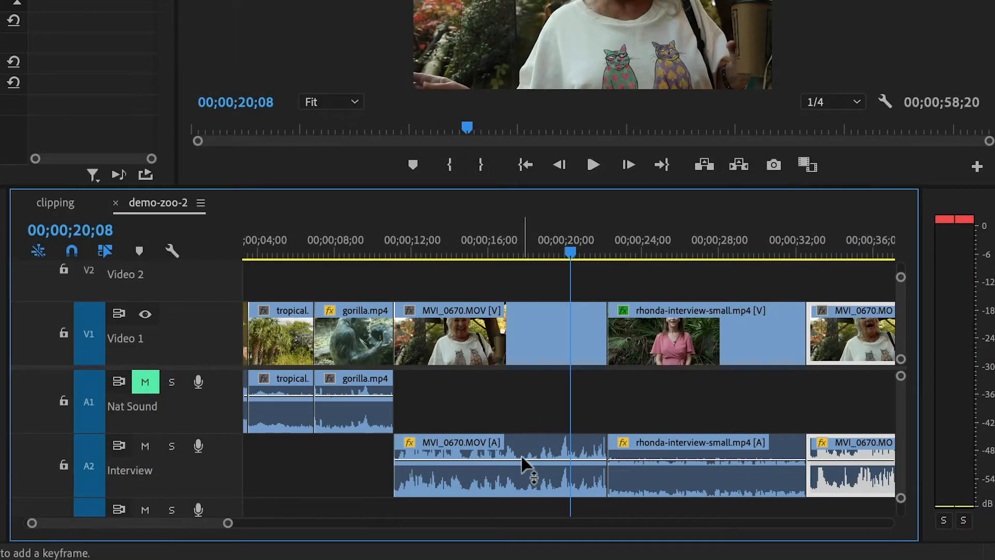
pyautogui.moveTo(521, 458)
pyautogui.mouseDown()
pyautogui.moveTo(522, 469)
pyautogui.moveTo(522, 459)
pyautogui.mouseUp()
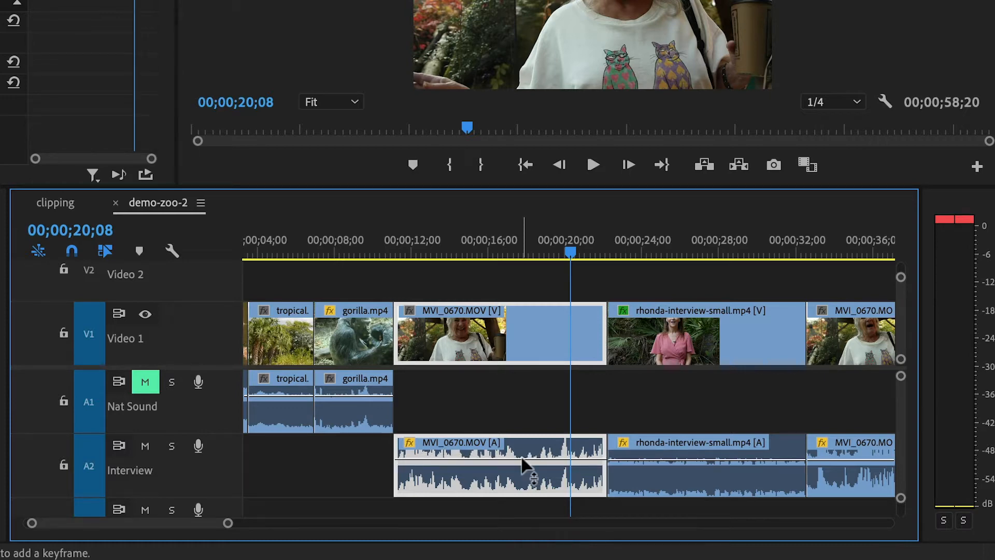
pyautogui.moveTo(522, 459)
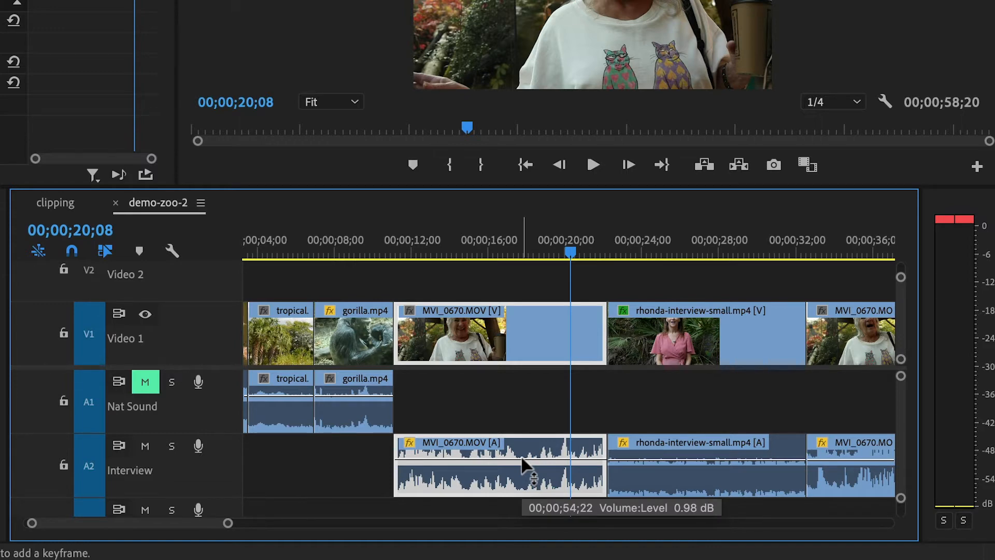
pyautogui.moveTo(518, 460); pyautogui.dragTo(518, 464)
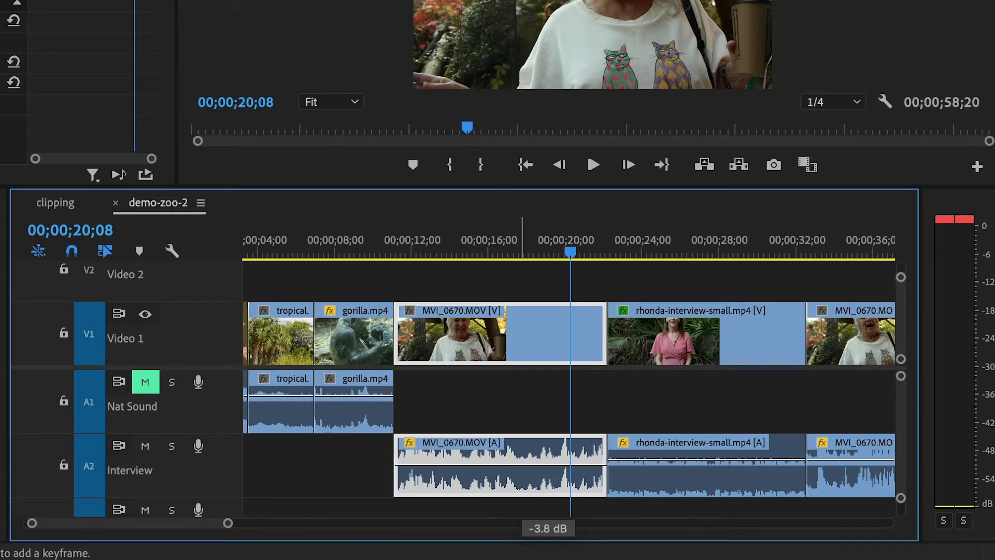
pyautogui.moveTo(518, 465); pyautogui.dragTo(518, 464)
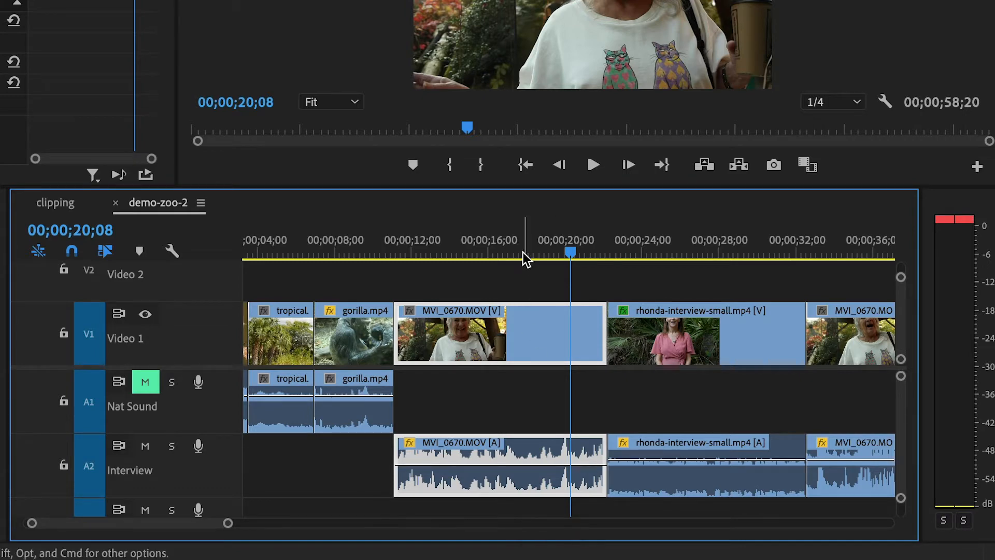
# Play the first interview clip from 00;00;15;03 to check its lowered level on the audio meters
pyautogui.click(471, 246)
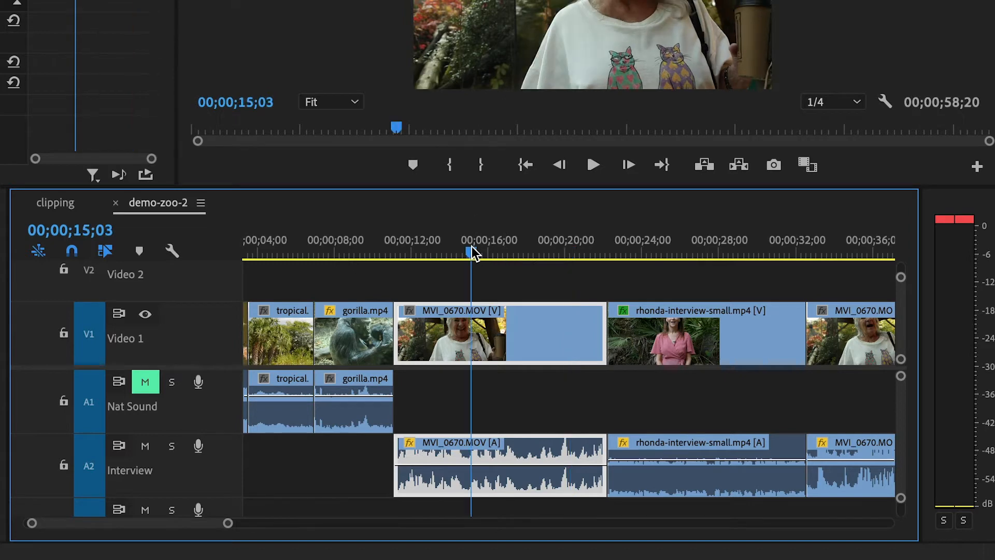
pyautogui.press('space')
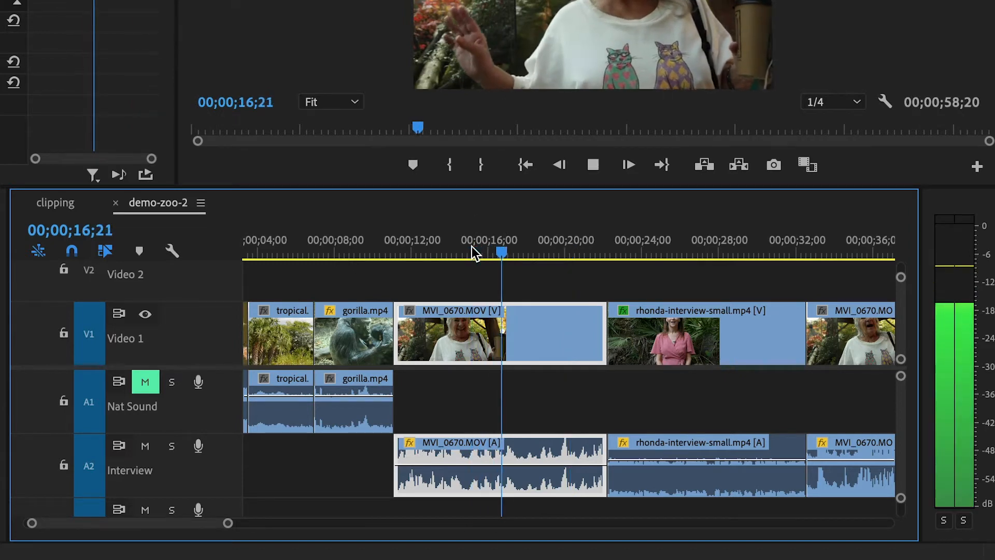
pyautogui.press('space')
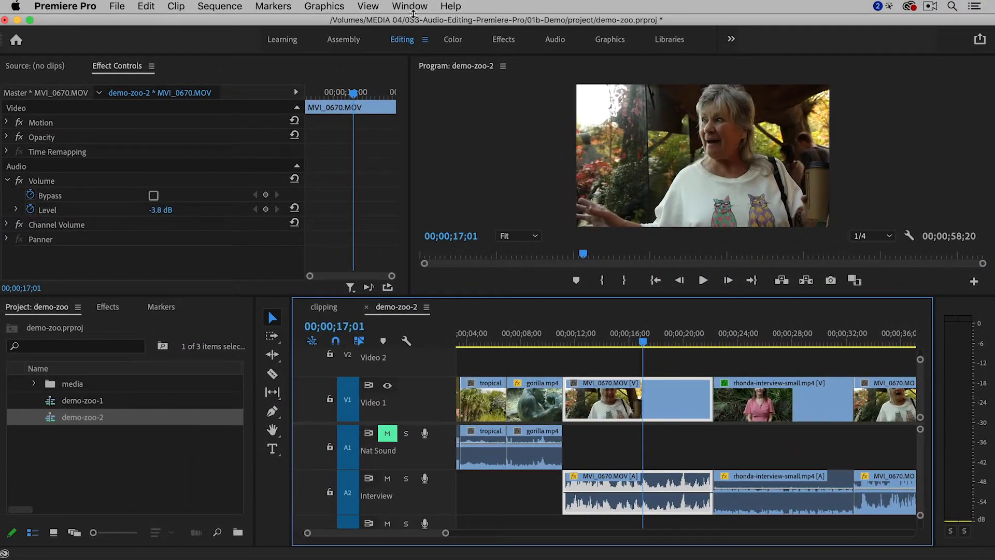
# In the first interview clip's effect controls, turn off keyframing for the Volume Level and set the level to -4 dB
pyautogui.click(412, 6)
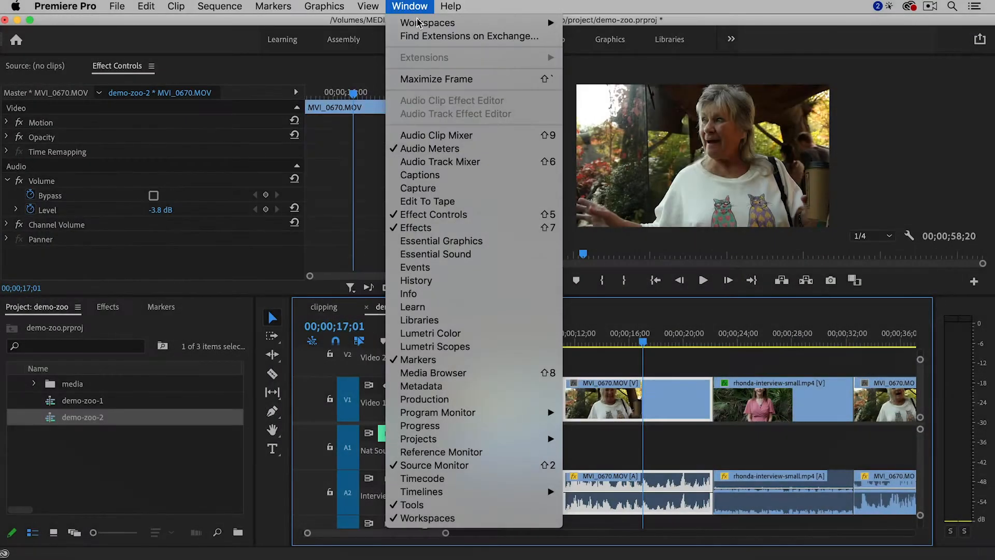
pyautogui.click(444, 216)
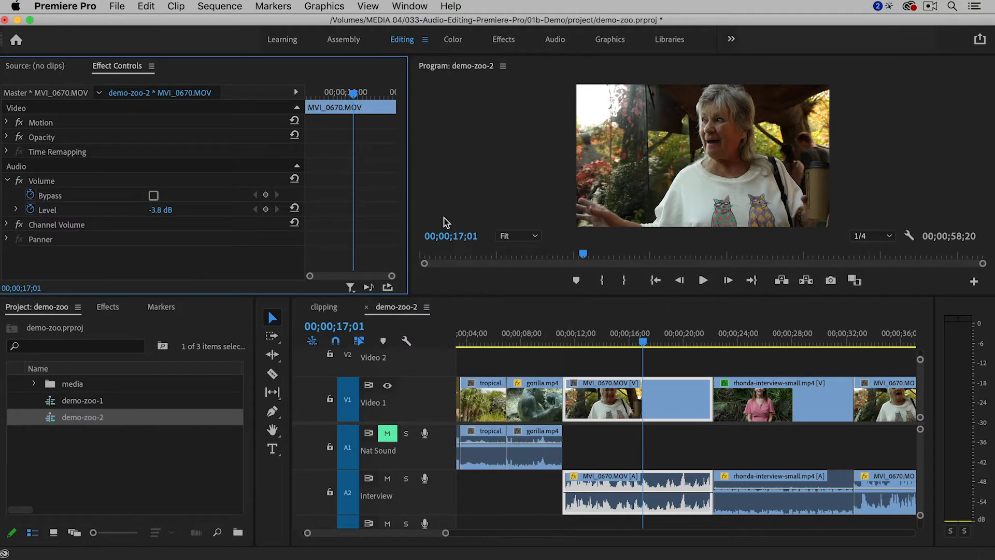
pyautogui.click(6, 181)
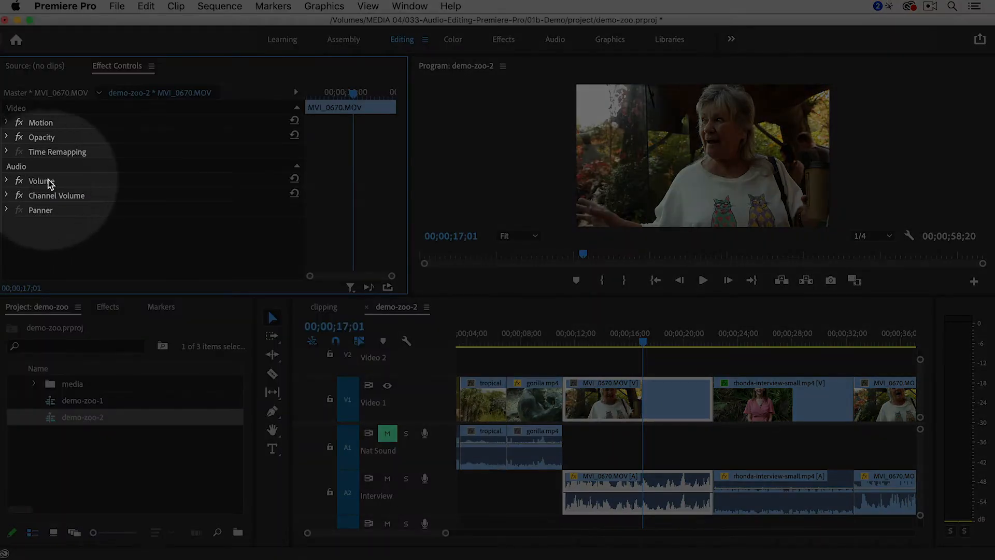
pyautogui.click(7, 181)
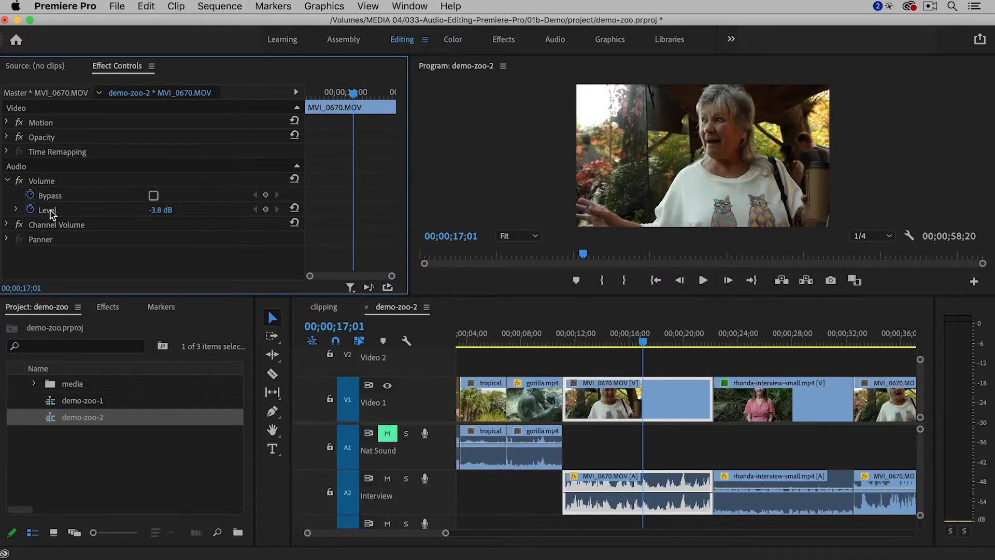
pyautogui.click(31, 212)
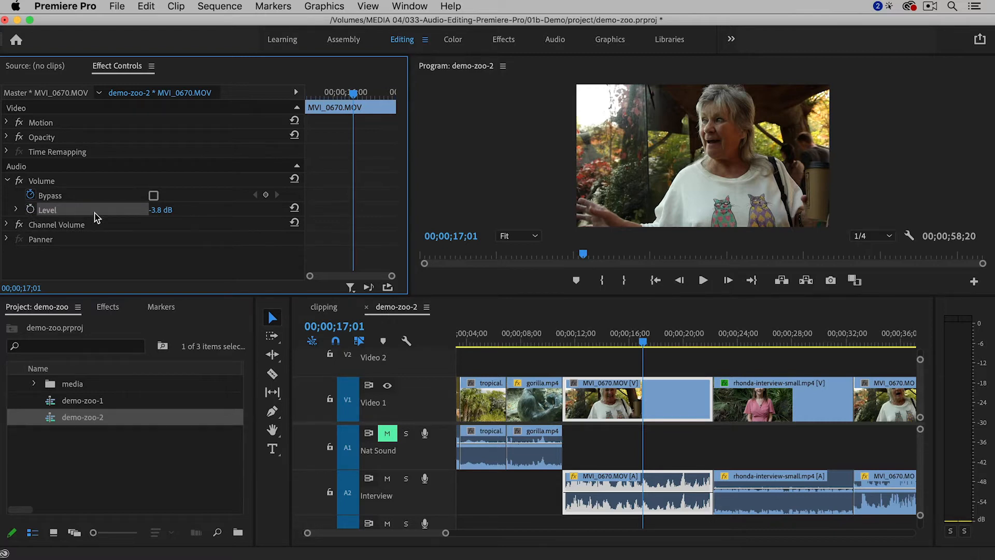
pyautogui.click(157, 211)
pyautogui.write('-4')
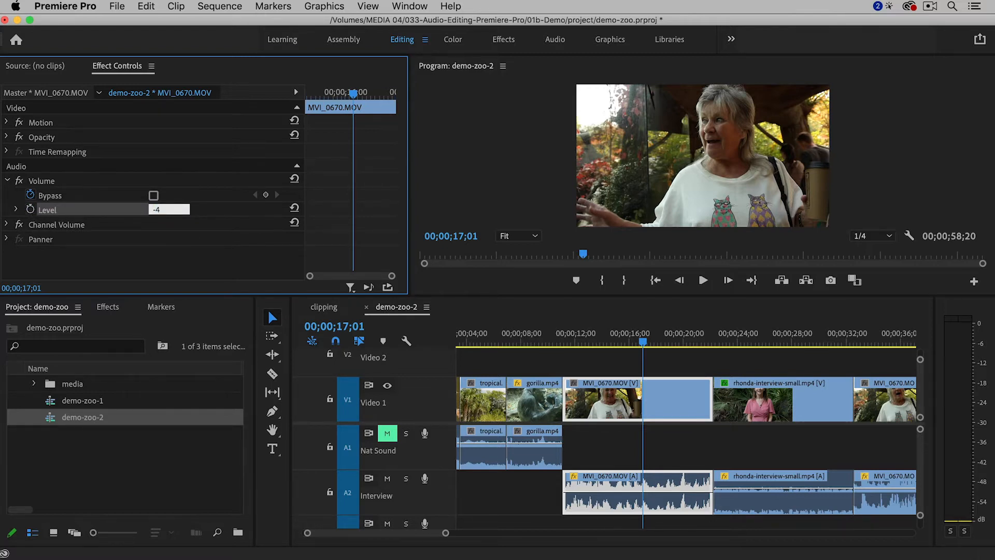
pyautogui.press('Return')
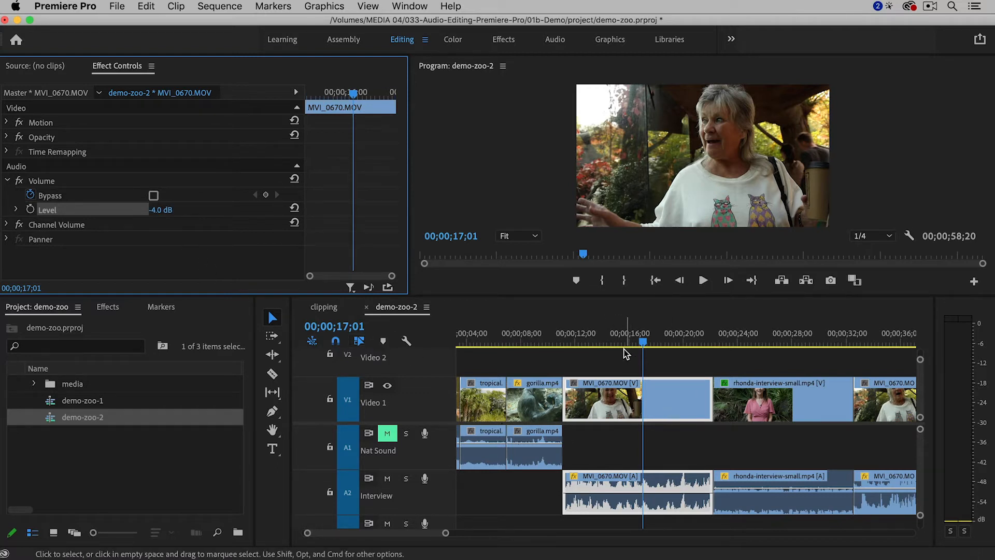
# Play an early part of the first interview clip and its louder part from 00;00;19;16 to check the audio levels
pyautogui.click(612, 342)
pyautogui.press('space')
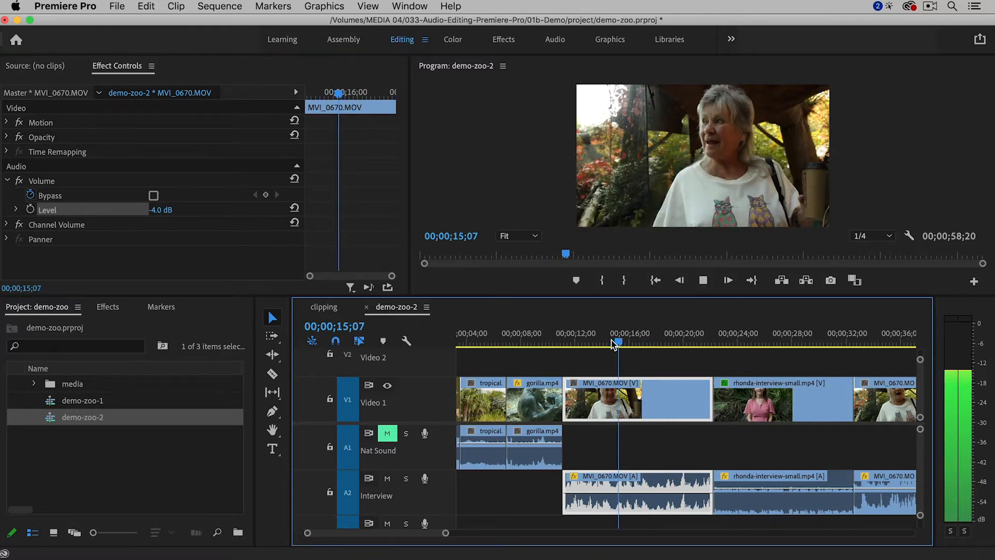
pyautogui.press('space')
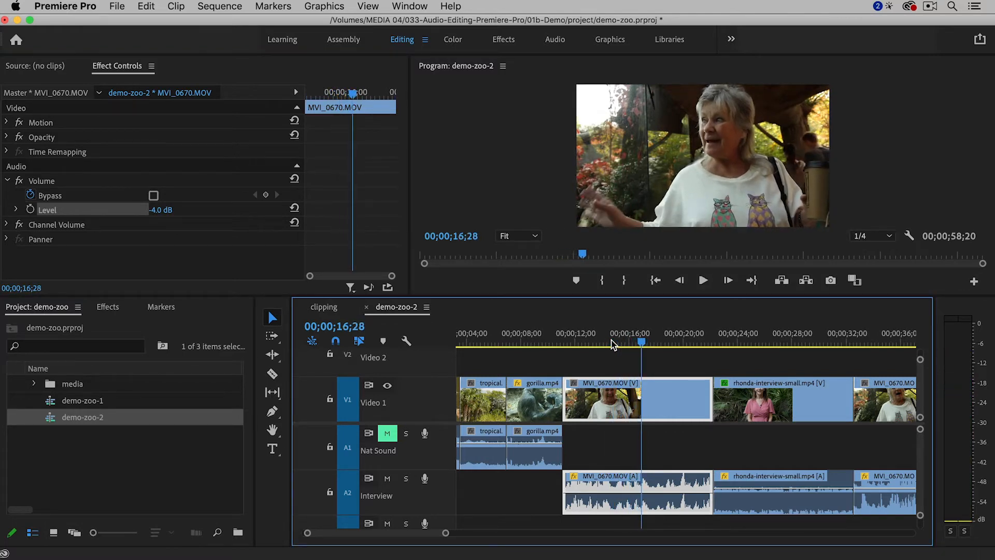
pyautogui.click(679, 341)
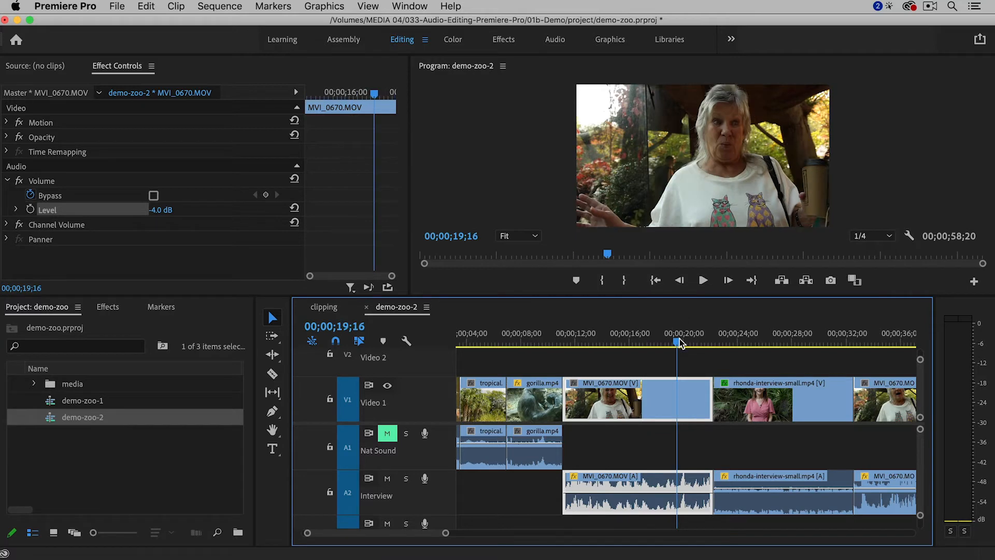
pyautogui.press('space')
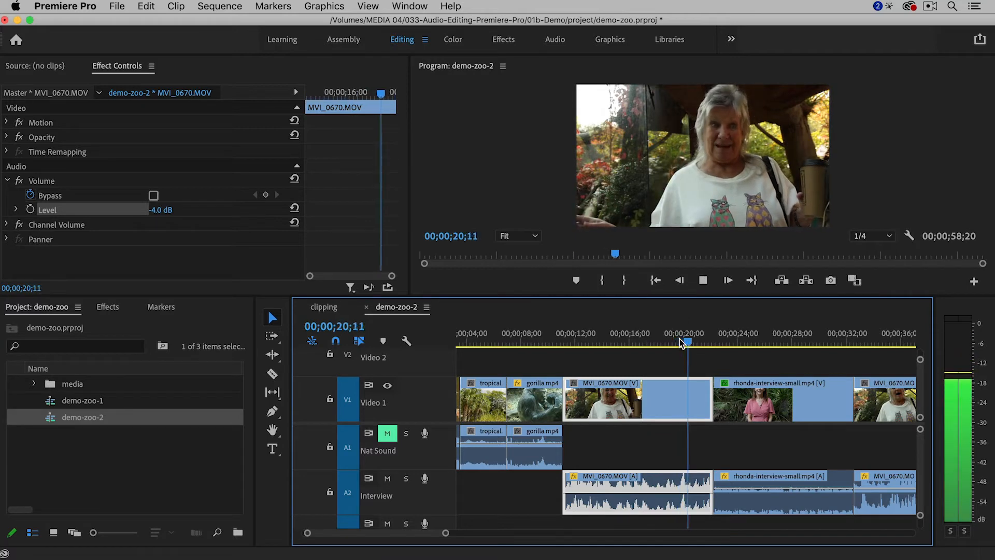
pyautogui.press('space')
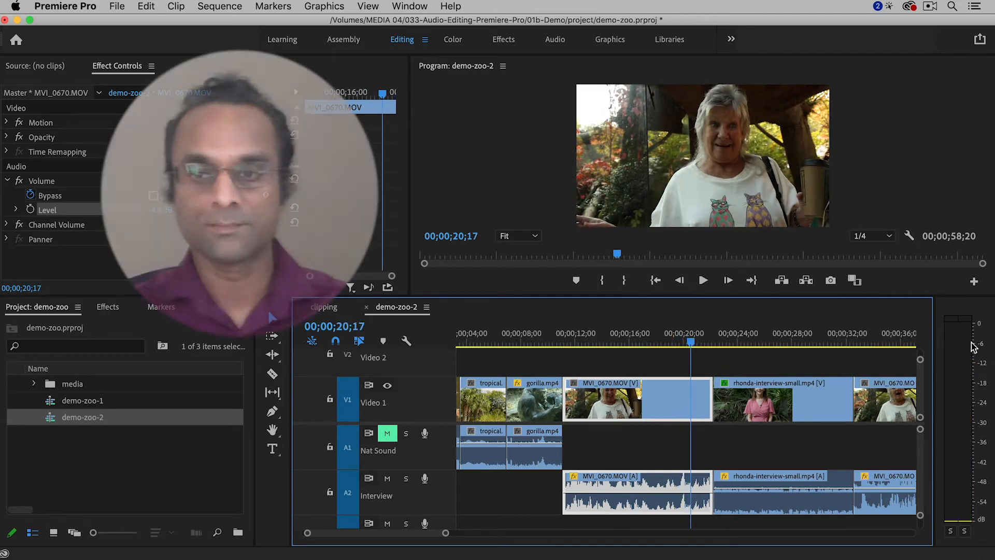
# Select the second interview clip and play it from its start to check its level on the audio meters
pyautogui.click(775, 337)
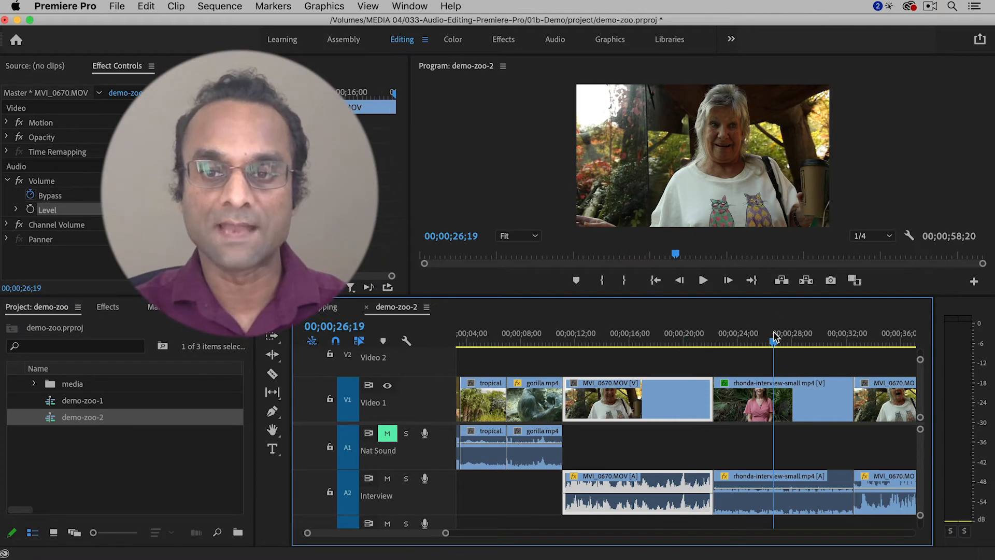
pyautogui.click(792, 410)
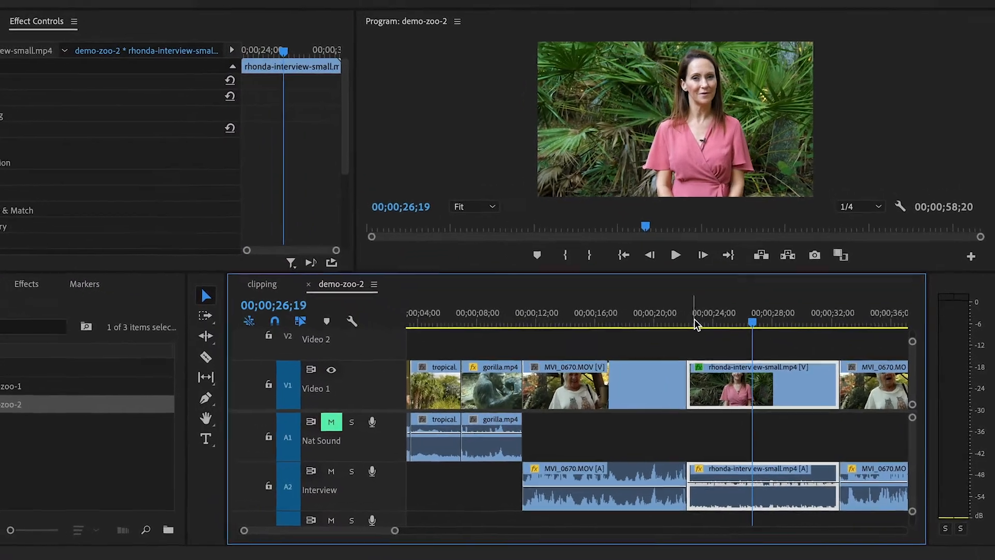
pyautogui.click(721, 340)
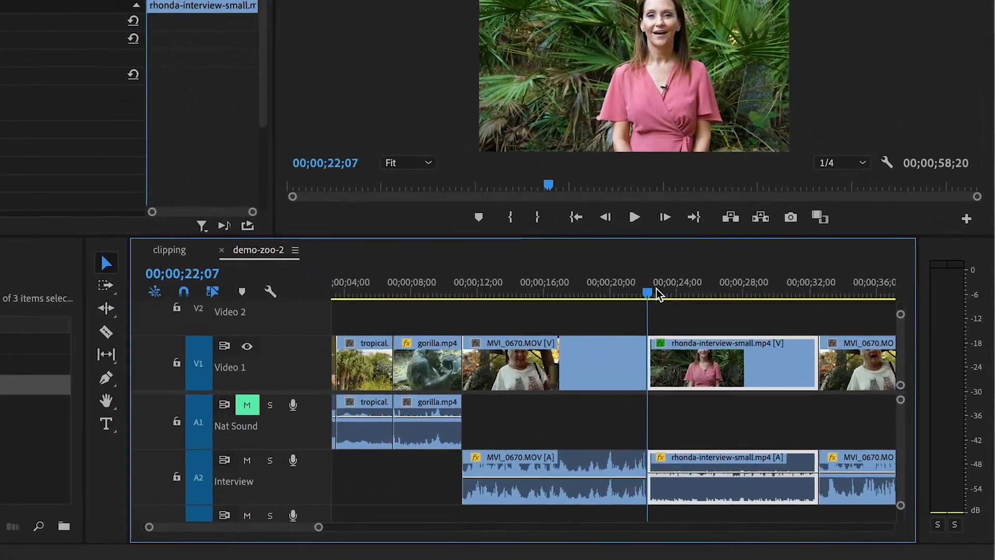
pyautogui.press('space')
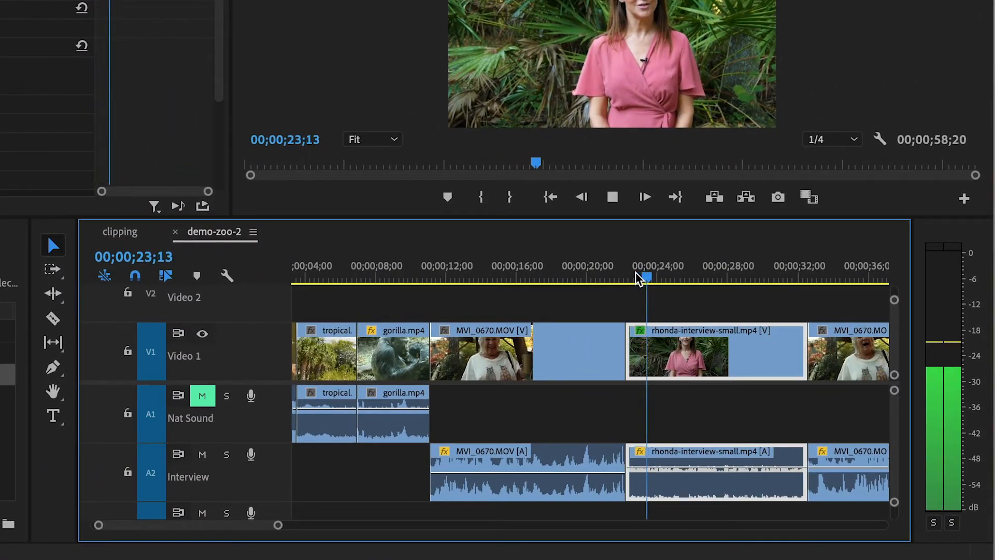
pyautogui.press('space')
pyautogui.press('space')
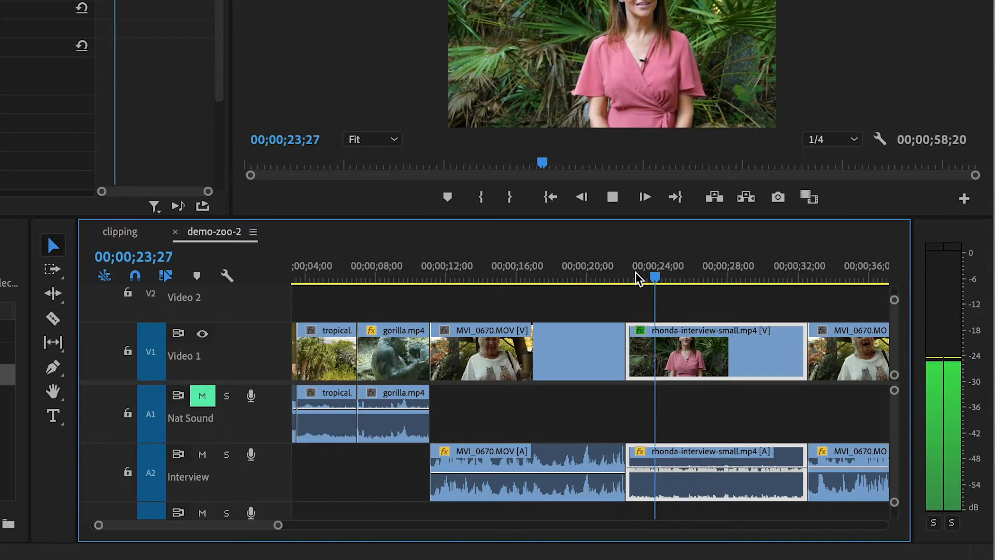
pyautogui.press('space')
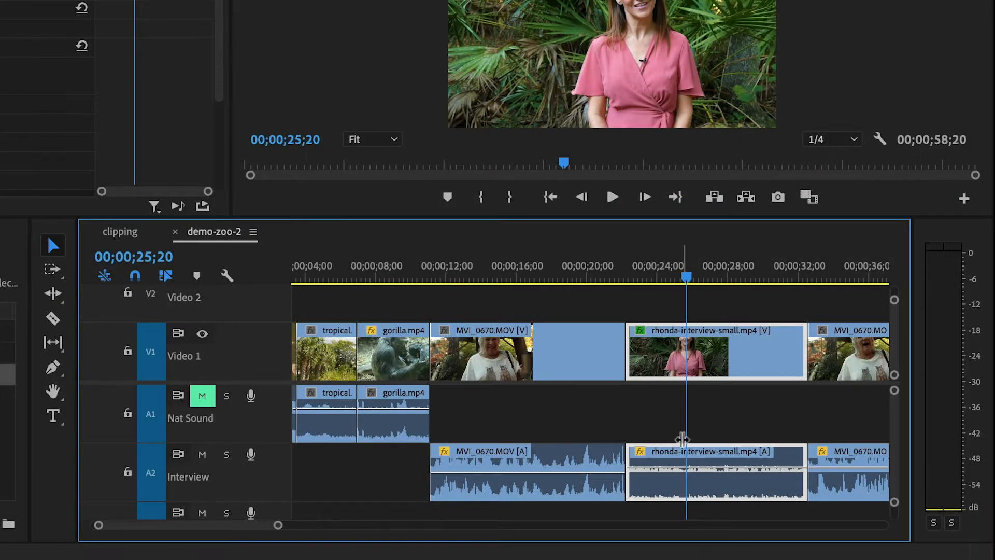
# Adjust the second interview clip's audio gain by 6 dB and play it to check its level on the audio meters
pyautogui.rightClick(705, 465)
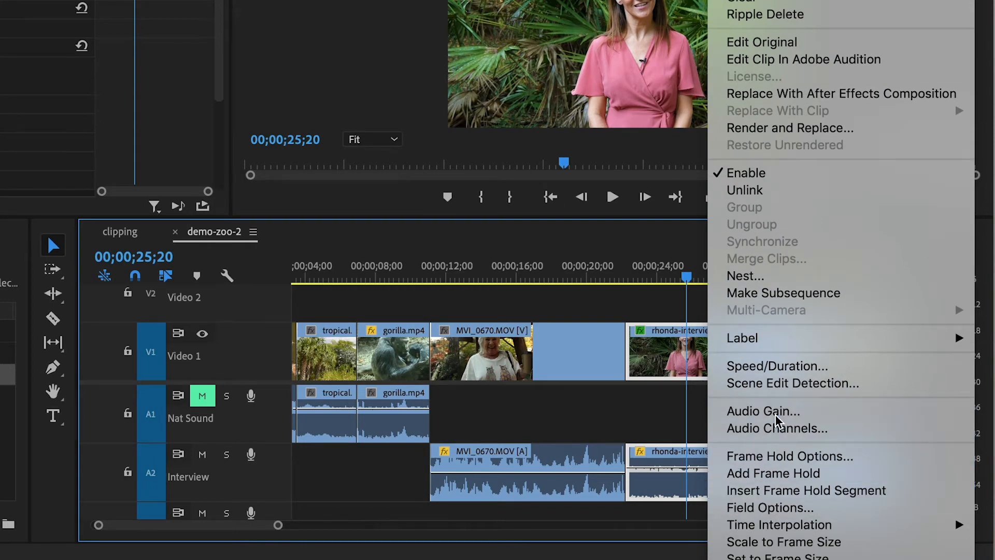
pyautogui.click(767, 411)
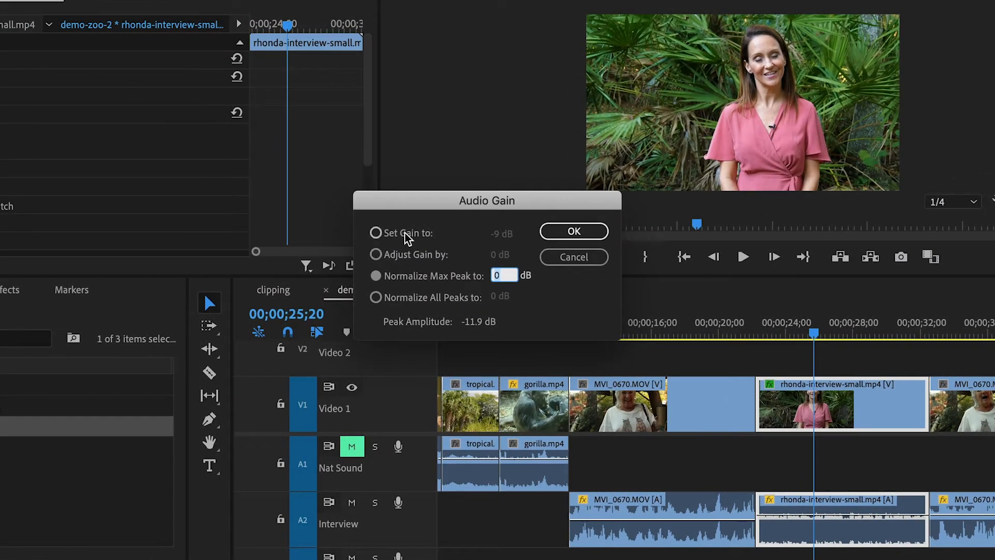
pyautogui.click(400, 254)
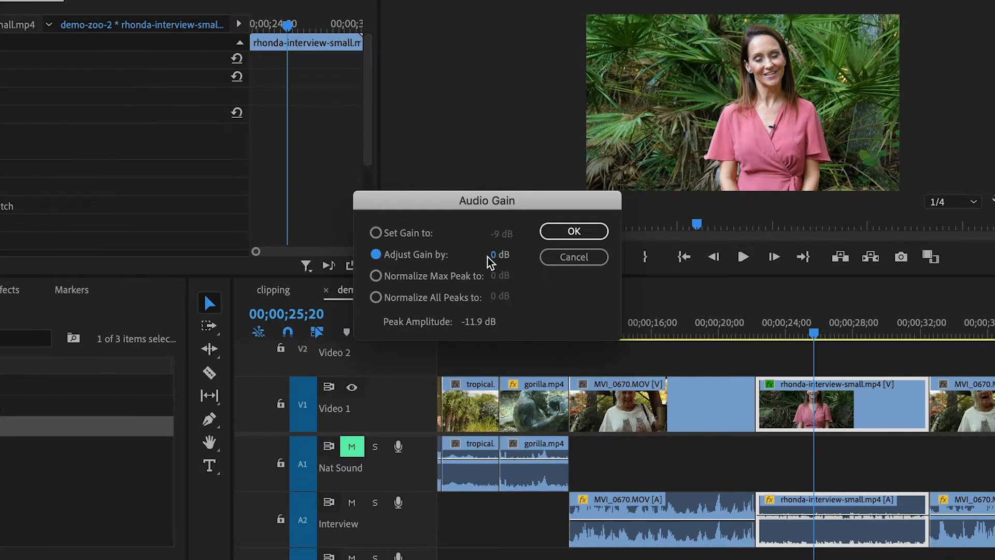
pyautogui.click(493, 256)
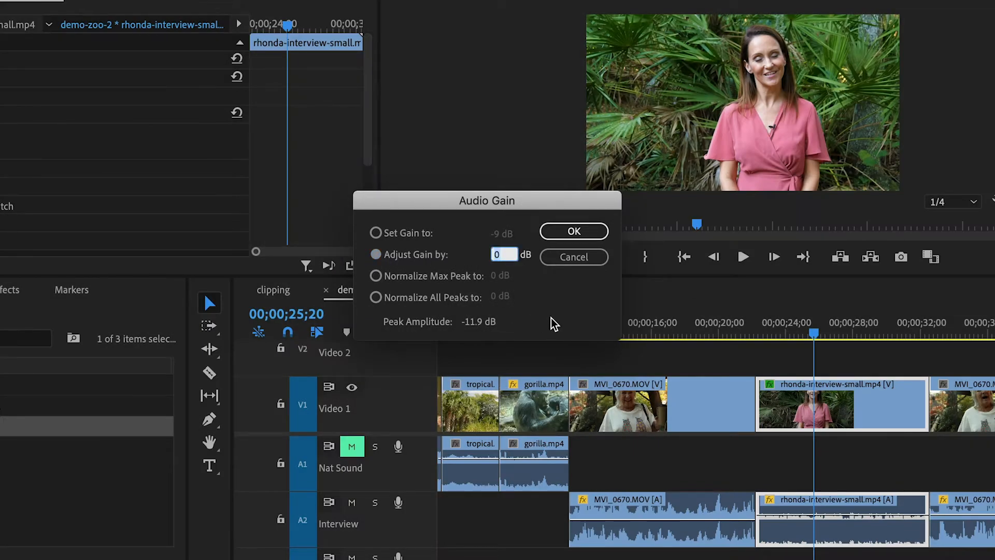
pyautogui.write('6')
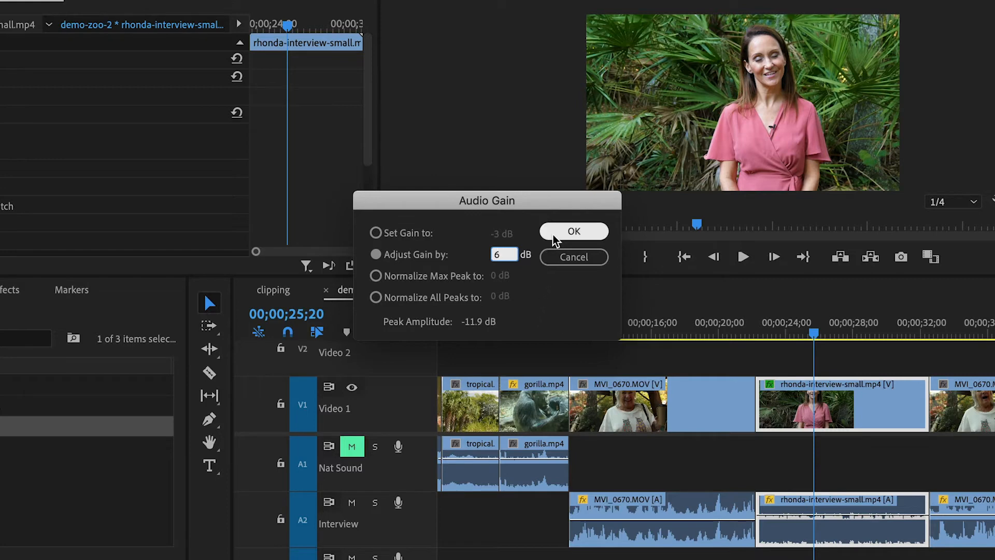
pyautogui.click(564, 234)
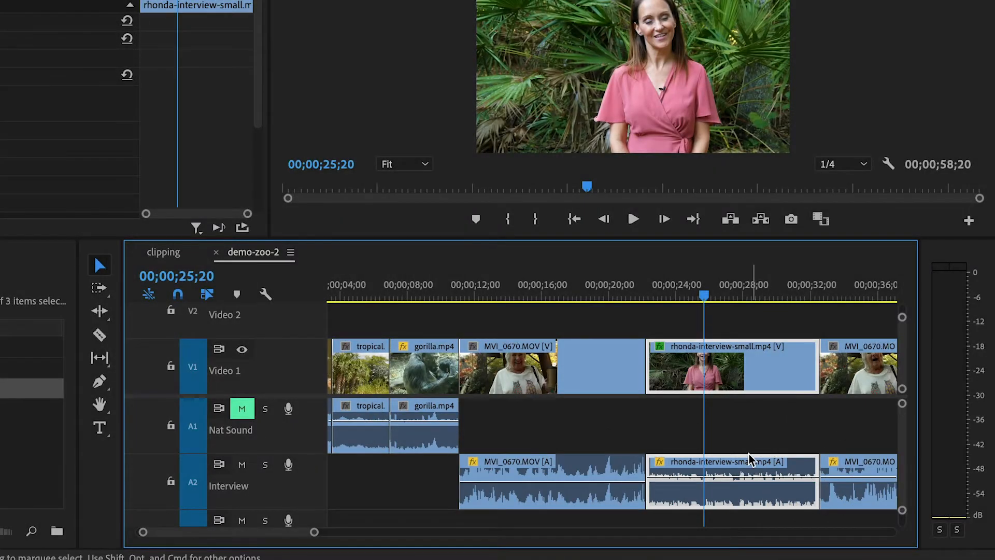
pyautogui.press('space')
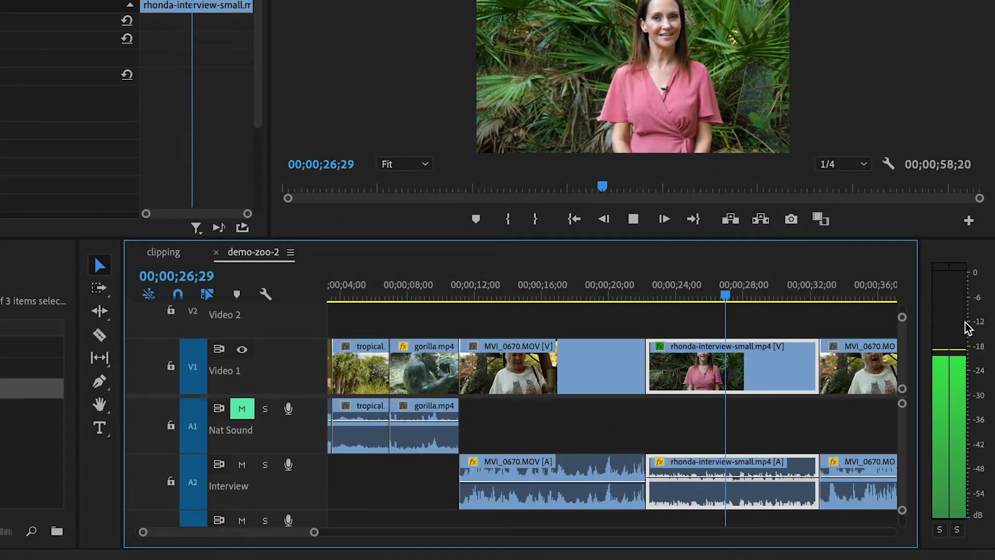
pyautogui.press('space')
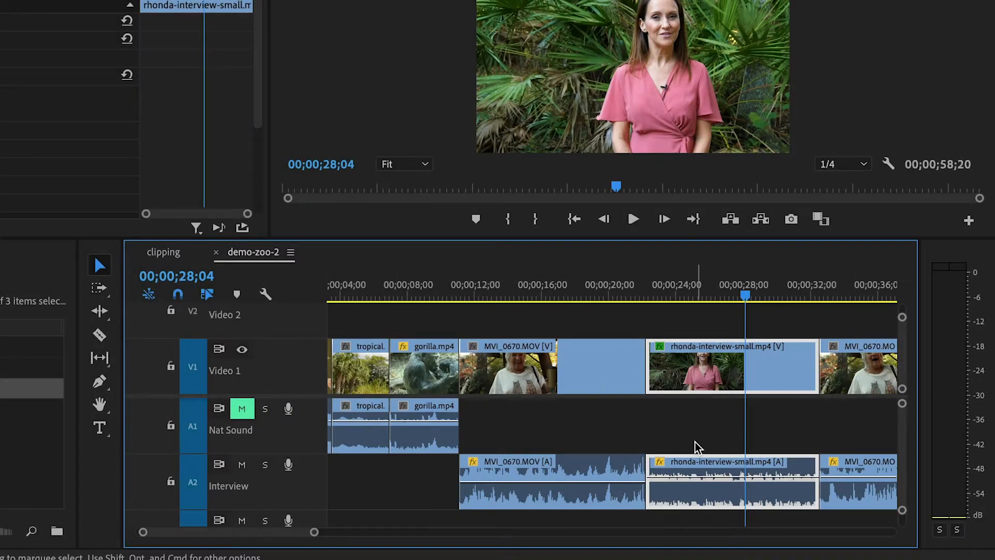
# Normalize the second interview clip's max peak to -3 dB in the audio gain settings
pyautogui.rightClick(708, 473)
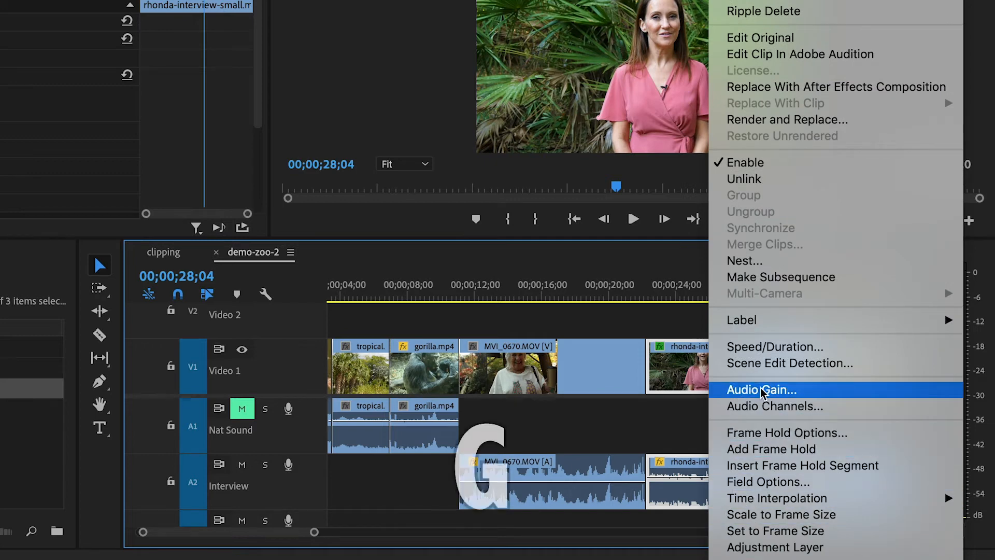
pyautogui.click(752, 390)
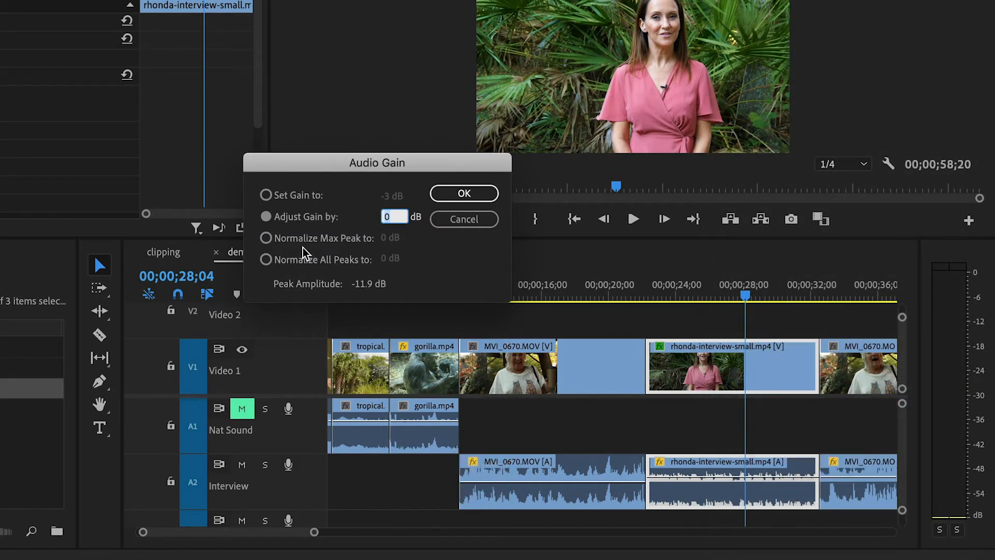
pyautogui.click(303, 243)
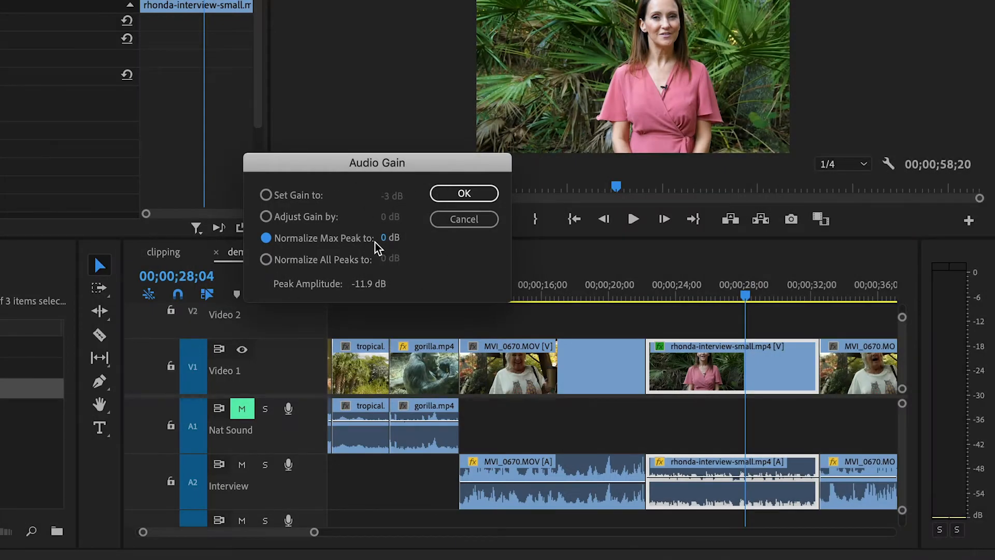
pyautogui.click(383, 240)
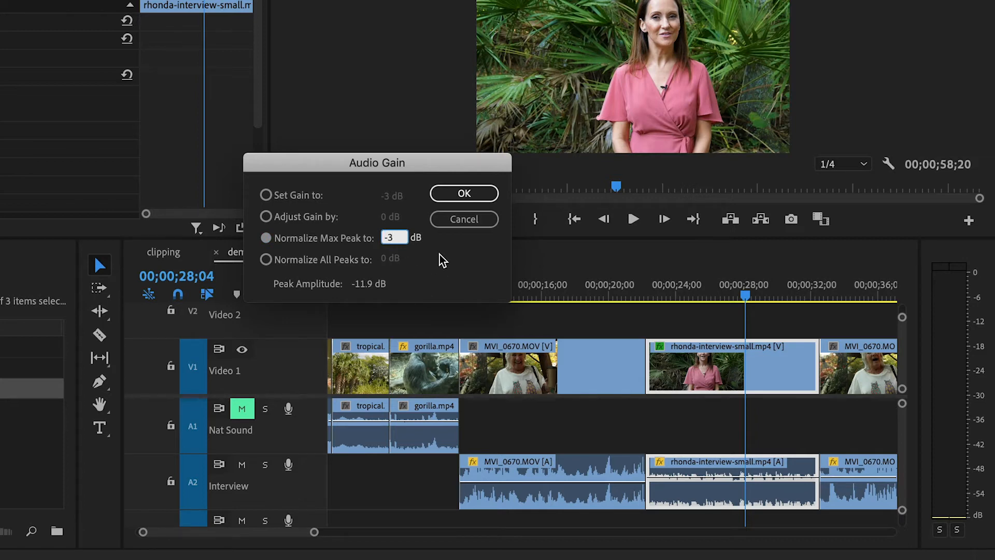
pyautogui.click(457, 197)
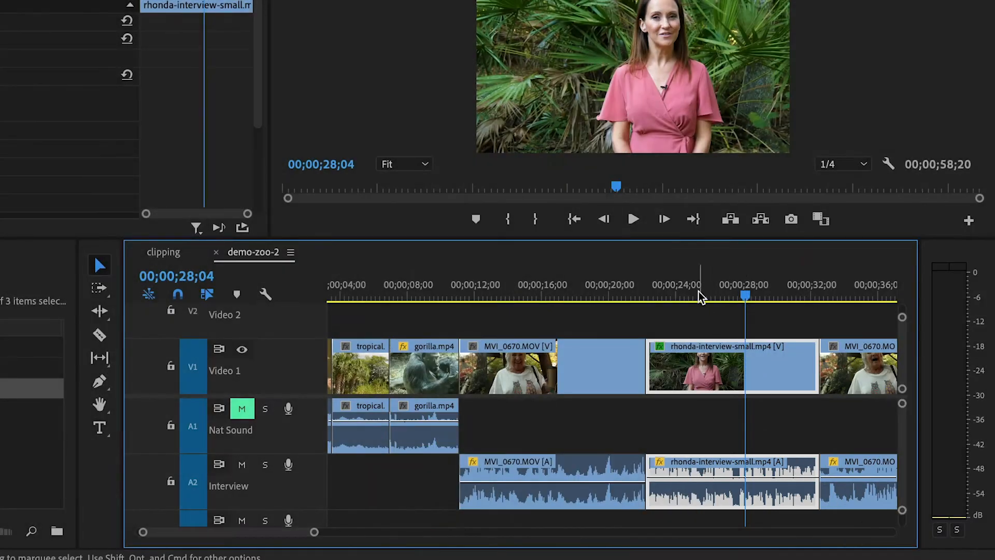
# Play the second interview clip from 00;00;25;02 to check its normalized level on the audio meters
pyautogui.click(698, 296)
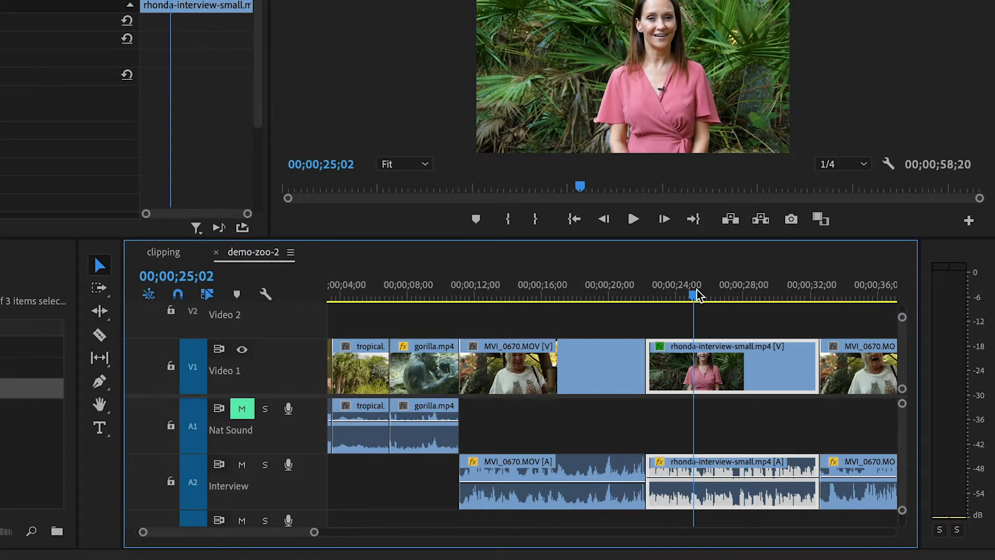
pyautogui.press('space')
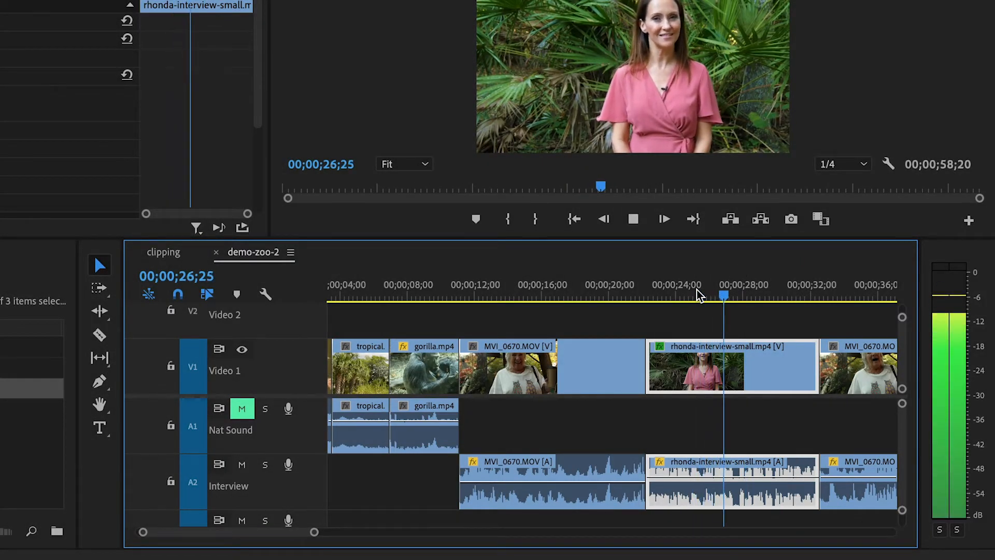
pyautogui.press('space')
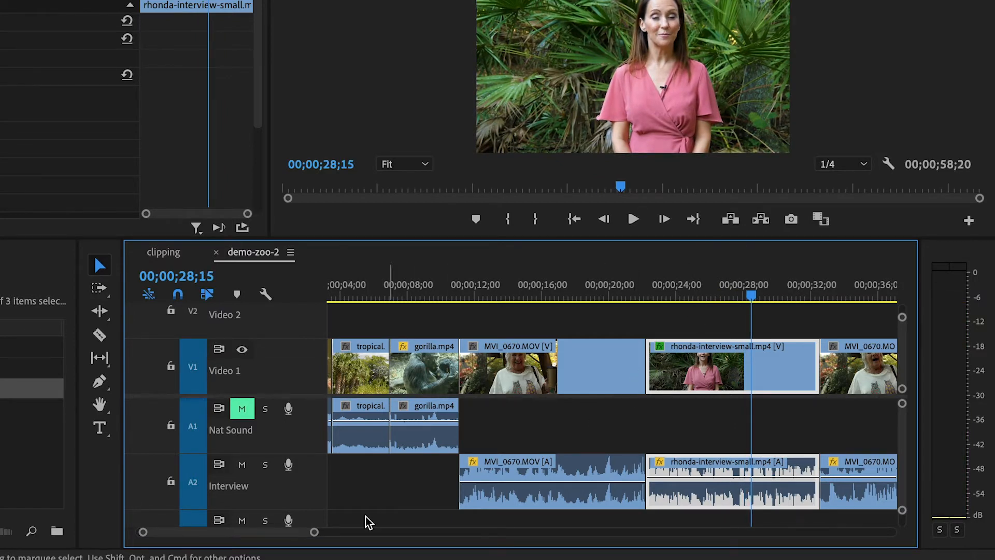
# Select the third interview clip, MVI_0670.MOV, and normalize its max peak to -3 dB
pyautogui.moveTo(268, 532); pyautogui.dragTo(284, 533)
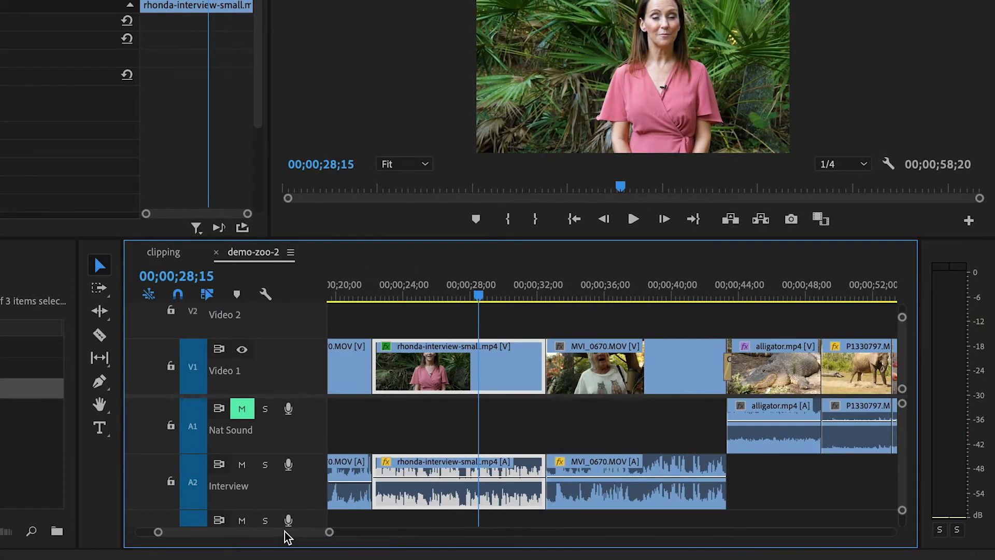
pyautogui.click(658, 366)
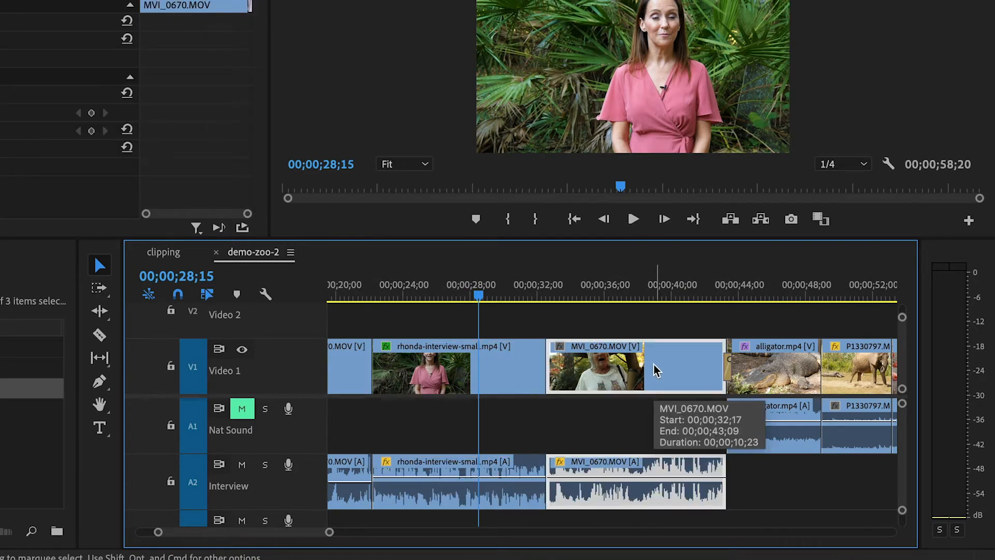
pyautogui.press('g')
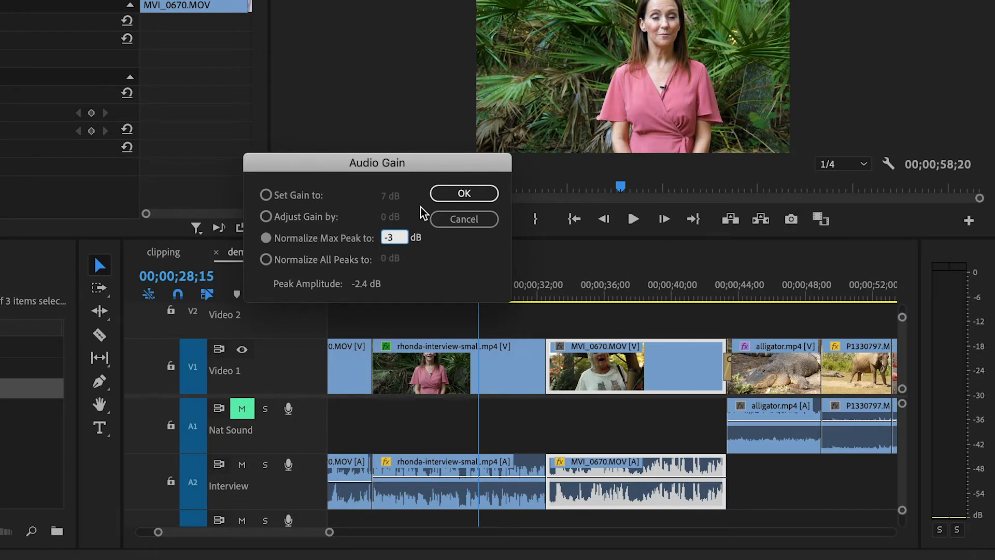
pyautogui.write('-3')
pyautogui.click(456, 202)
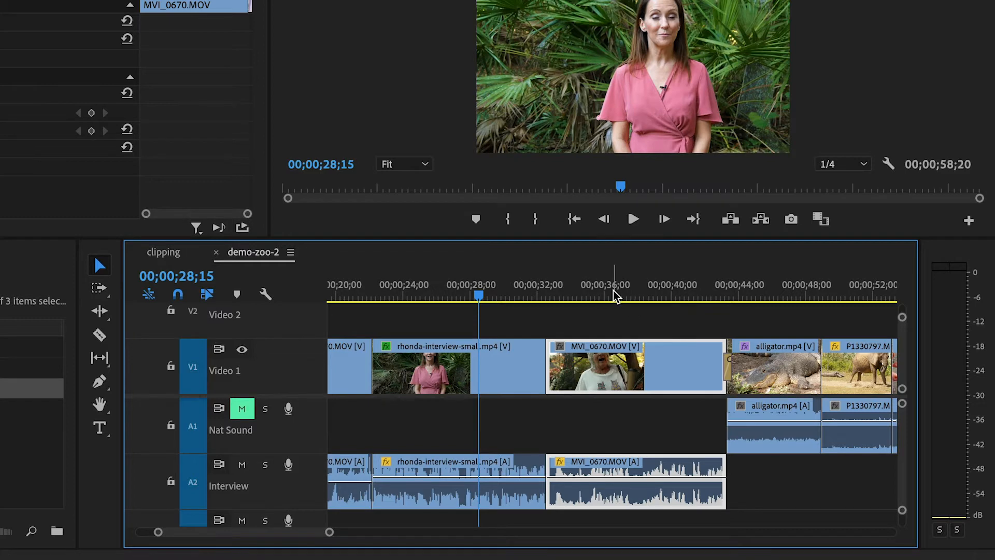
# Play the later part of the third interview clip to check its level on the audio meters
pyautogui.click(641, 295)
pyautogui.press('space')
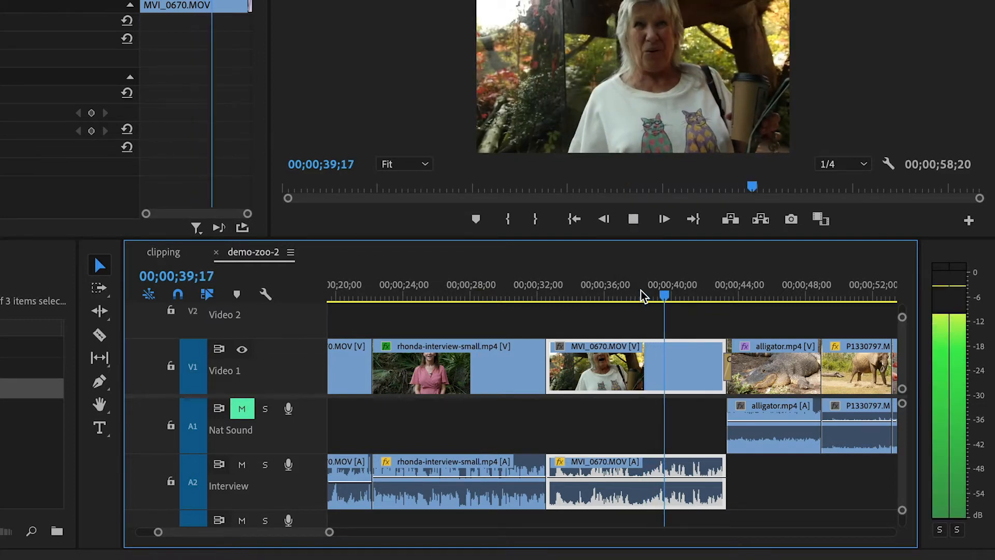
pyautogui.press('space')
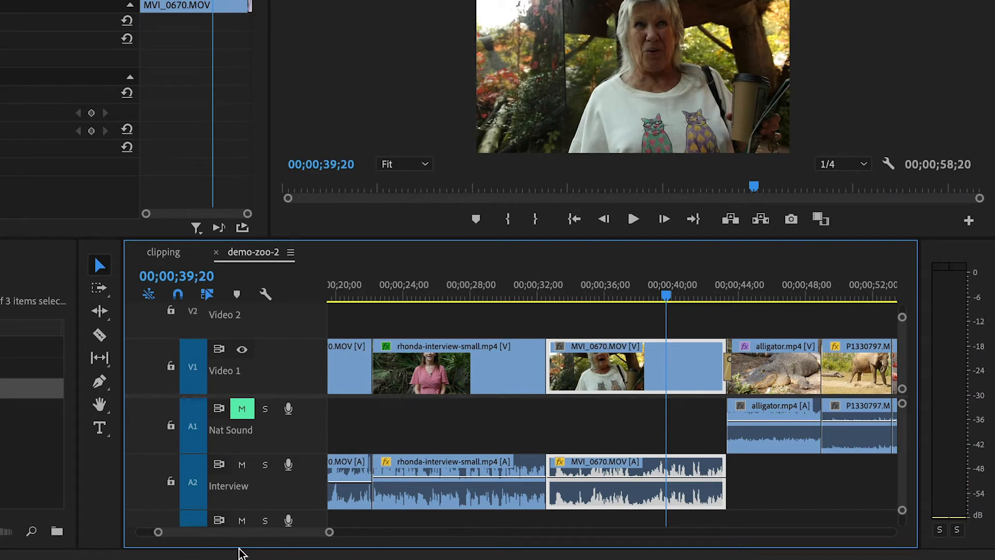
# Review the interview clips' waveforms along the timeline, selecting the first clip, the second clip, and the second and third together
pyautogui.moveTo(158, 533); pyautogui.dragTo(173, 539)
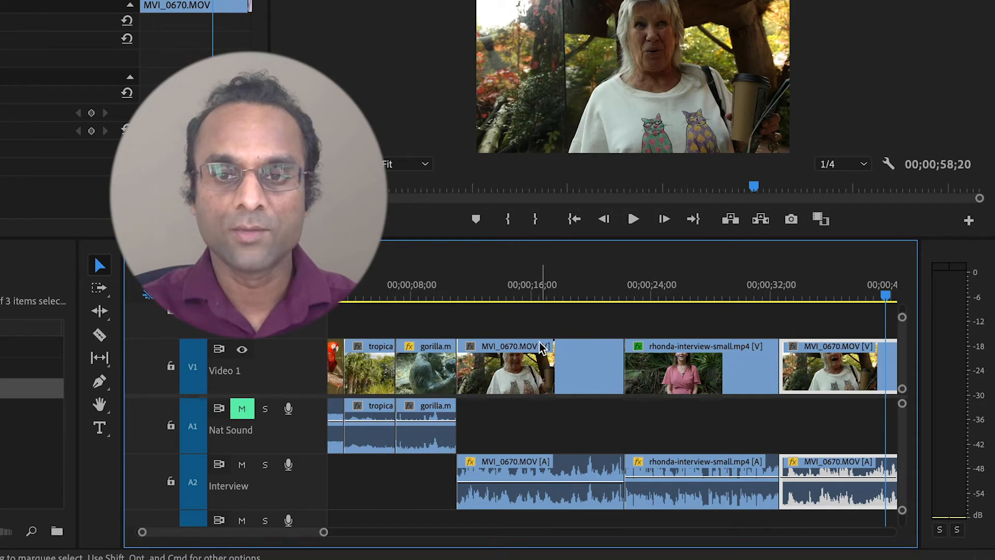
pyautogui.click(539, 368)
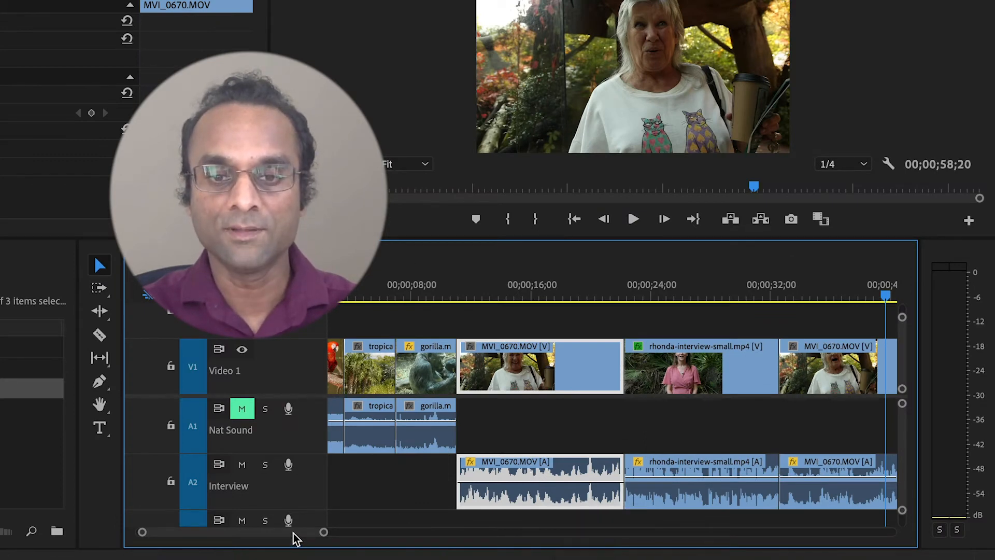
pyautogui.moveTo(293, 534); pyautogui.dragTo(302, 534)
pyautogui.click(593, 380)
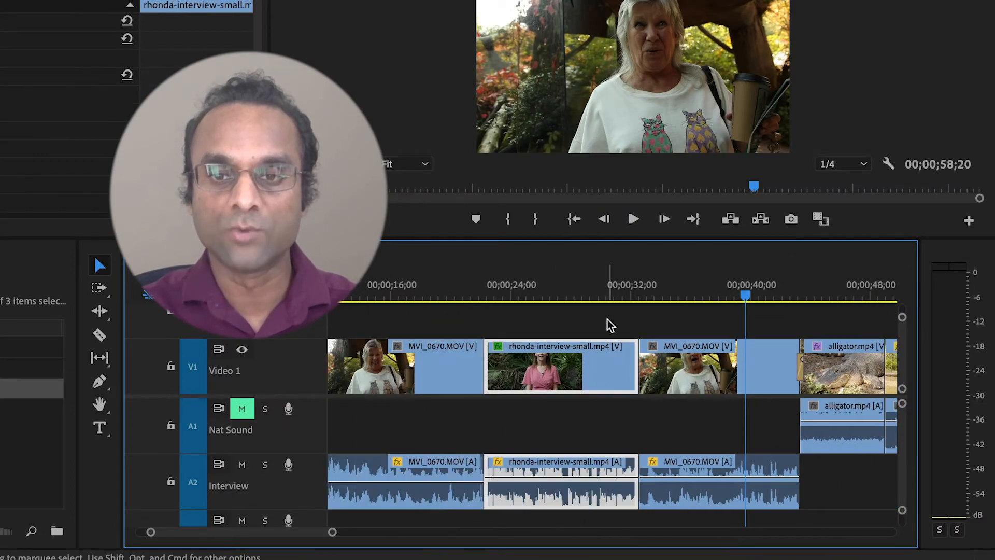
pyautogui.moveTo(610, 331); pyautogui.dragTo(706, 351)
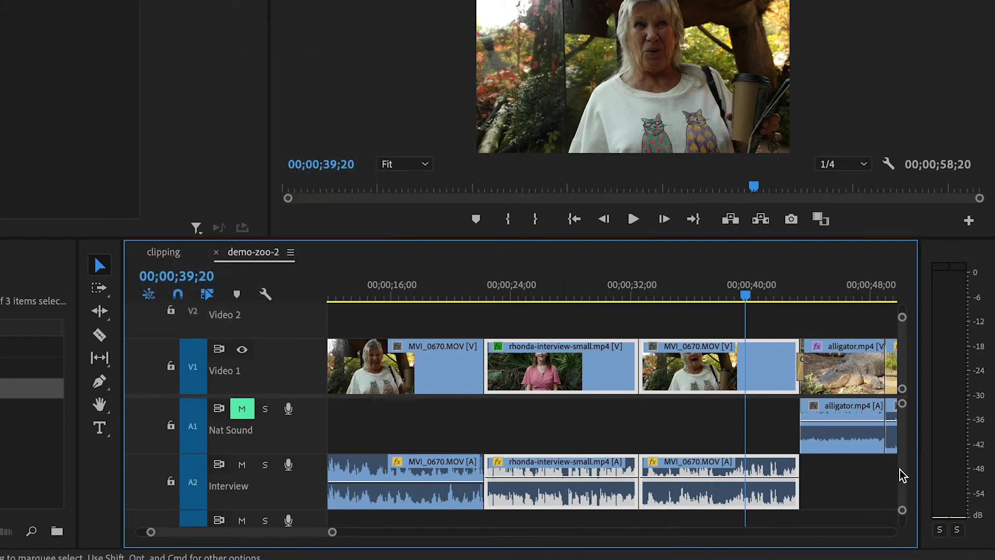
# Find paradise.mp3 in the project's media bin and place it at the start of the Music track, A3
pyautogui.scroll(-2, 903, 472)
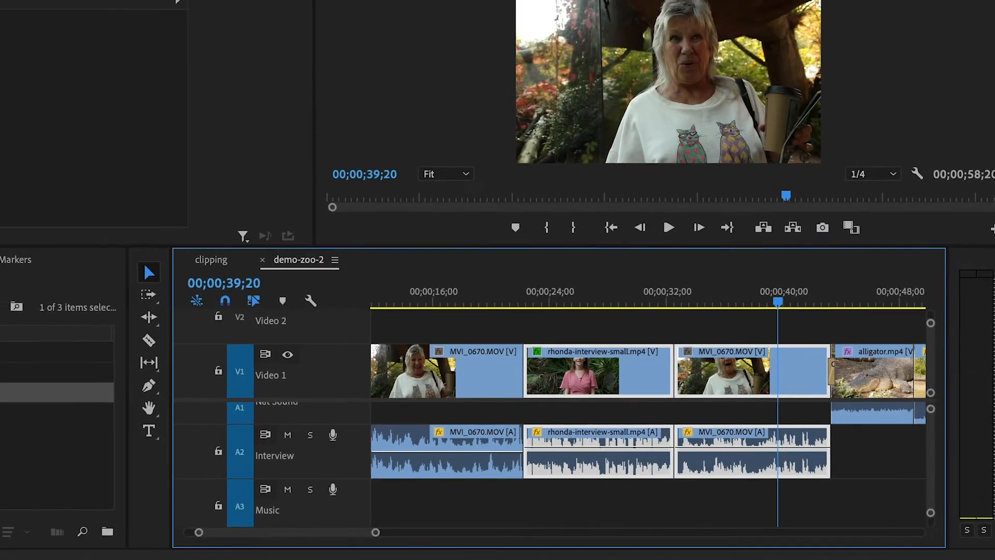
pyautogui.click(40, 368)
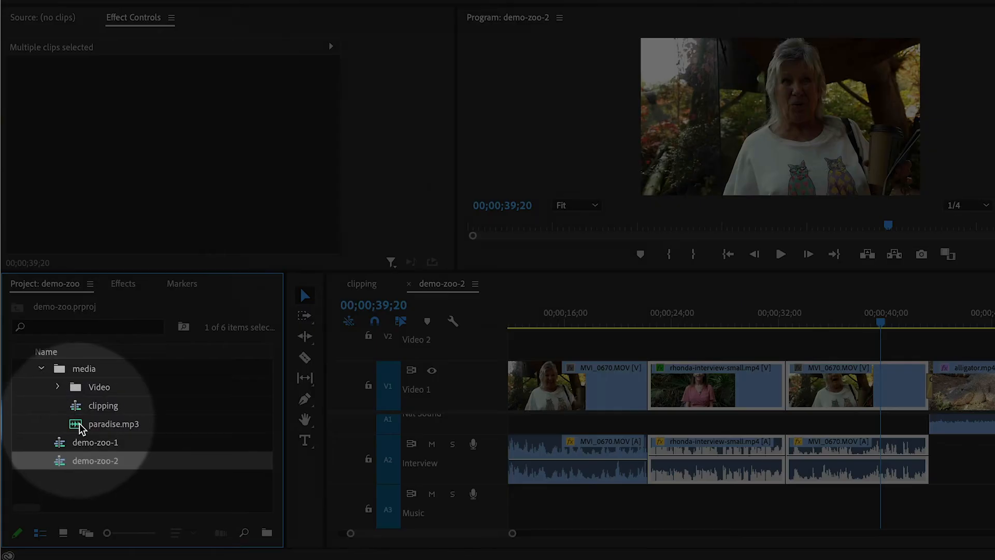
pyautogui.click(85, 425)
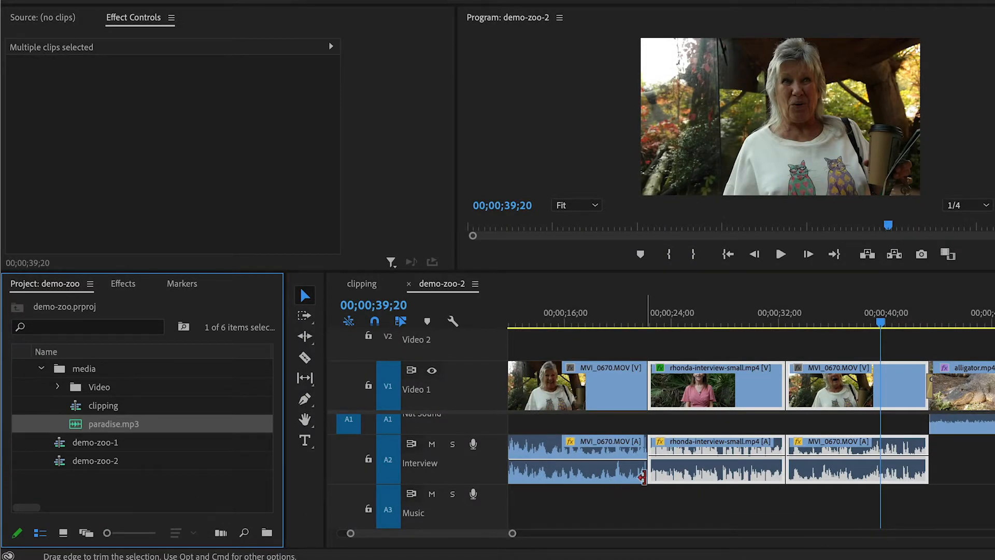
pyautogui.press('\\')
pyautogui.moveTo(75, 424); pyautogui.dragTo(508, 514)
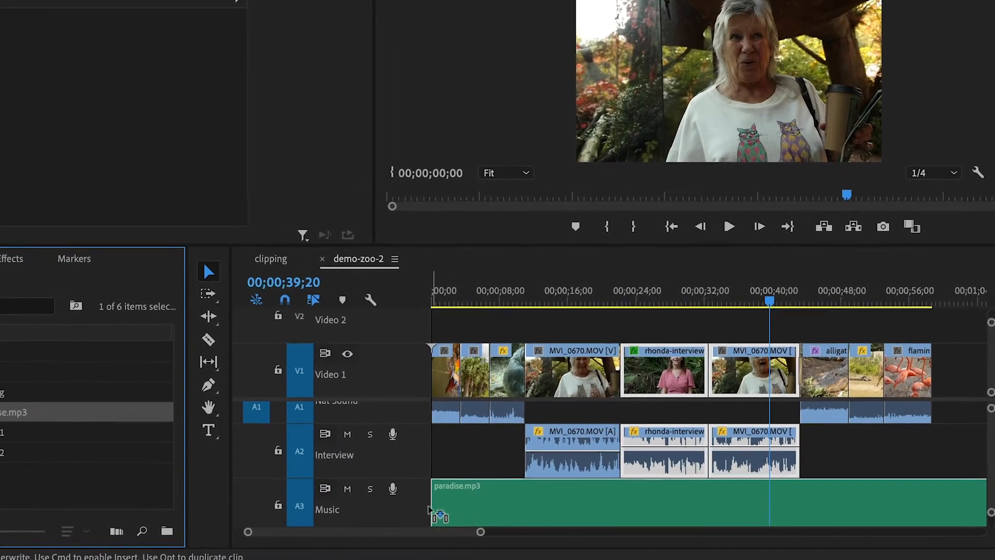
pyautogui.moveTo(430, 510); pyautogui.dragTo(483, 533)
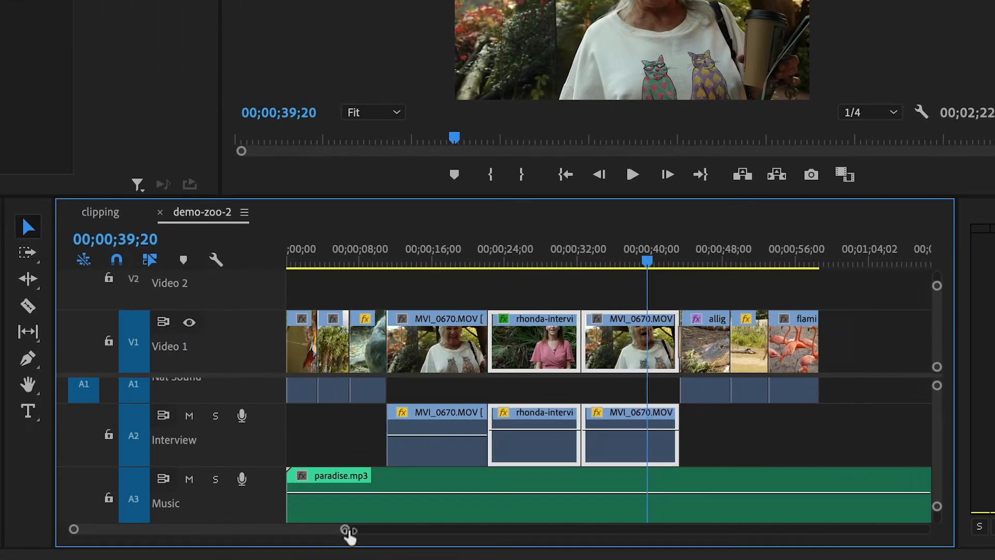
# Cut the music clip with the Razor tool where the last video clip ends, and return to the Selection tool
pyautogui.moveTo(346, 531); pyautogui.dragTo(391, 530)
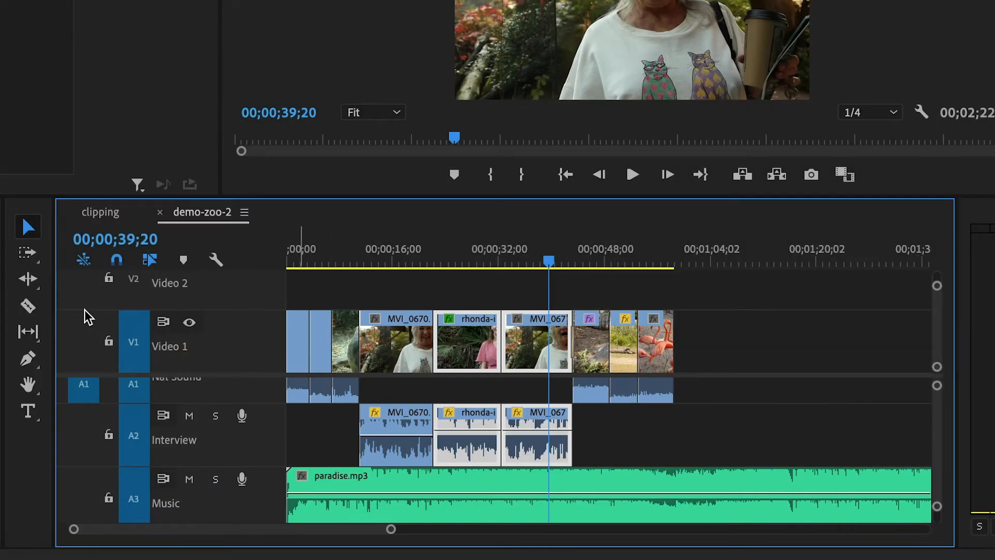
pyautogui.click(28, 306)
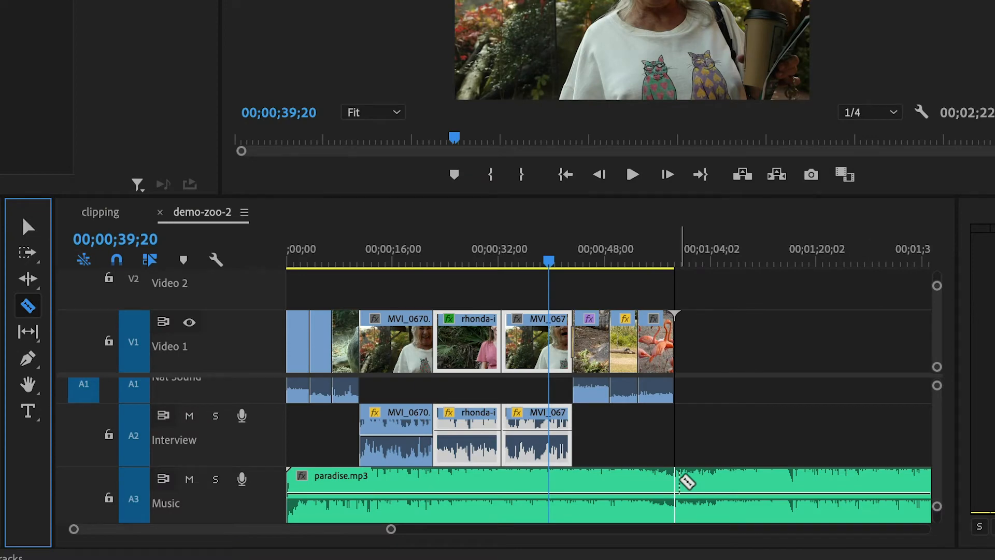
pyautogui.click(684, 481)
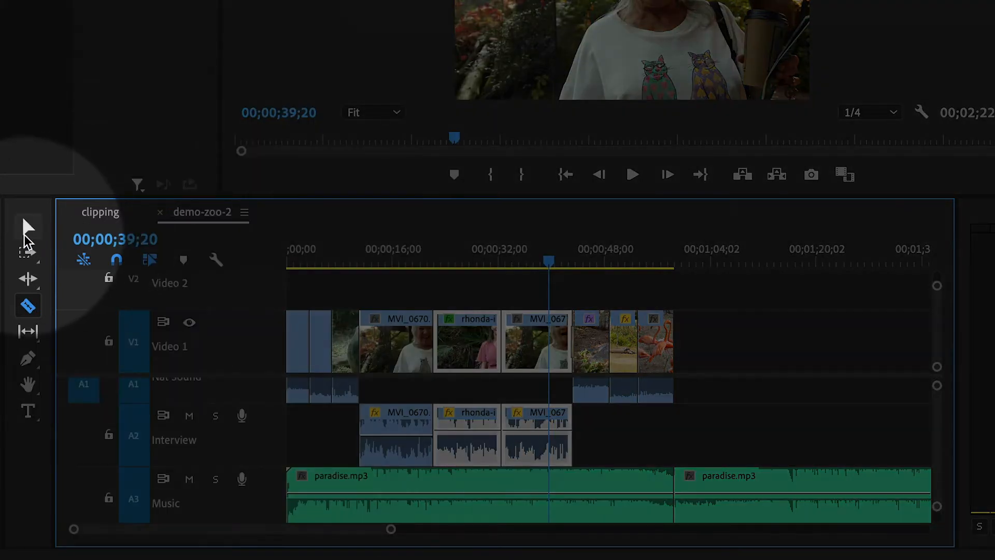
pyautogui.click(24, 230)
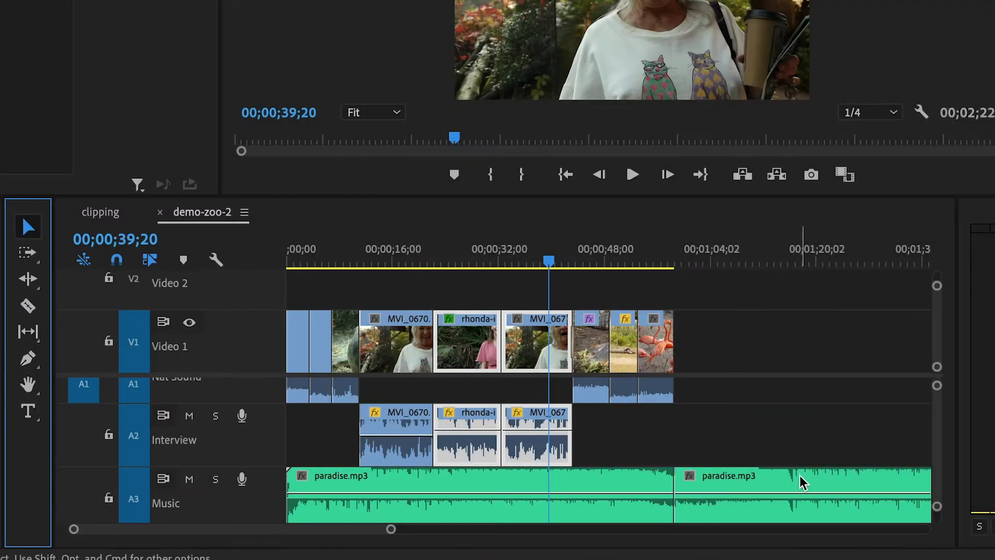
# Delete the leftover music after the last video clip and play the sequence's opening to check the music level
pyautogui.click(799, 485)
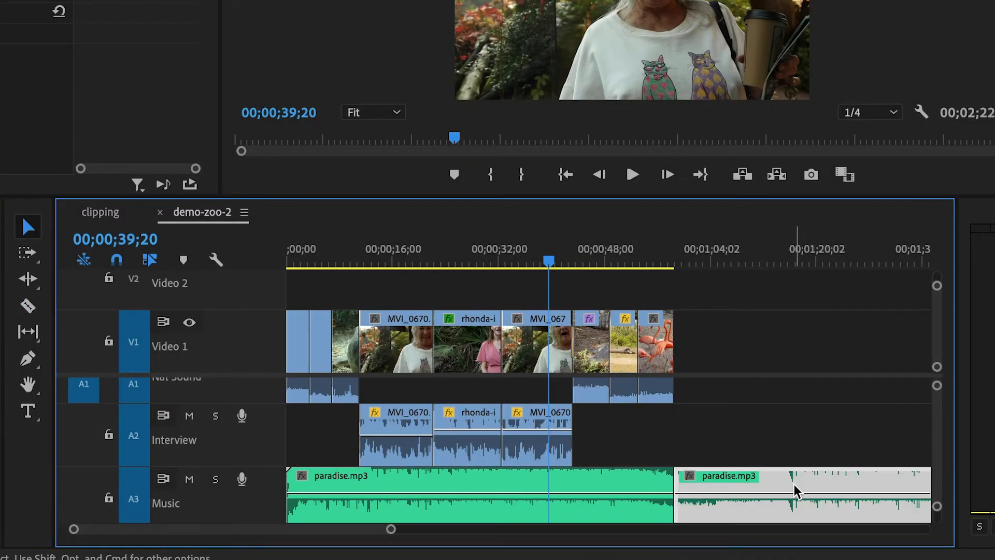
pyautogui.press('Delete')
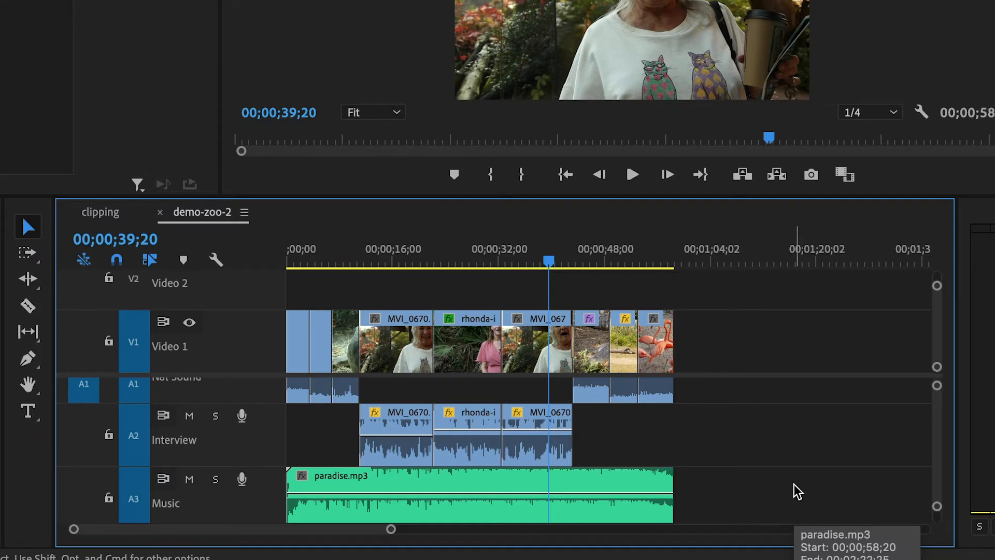
pyautogui.moveTo(309, 256); pyautogui.dragTo(298, 256)
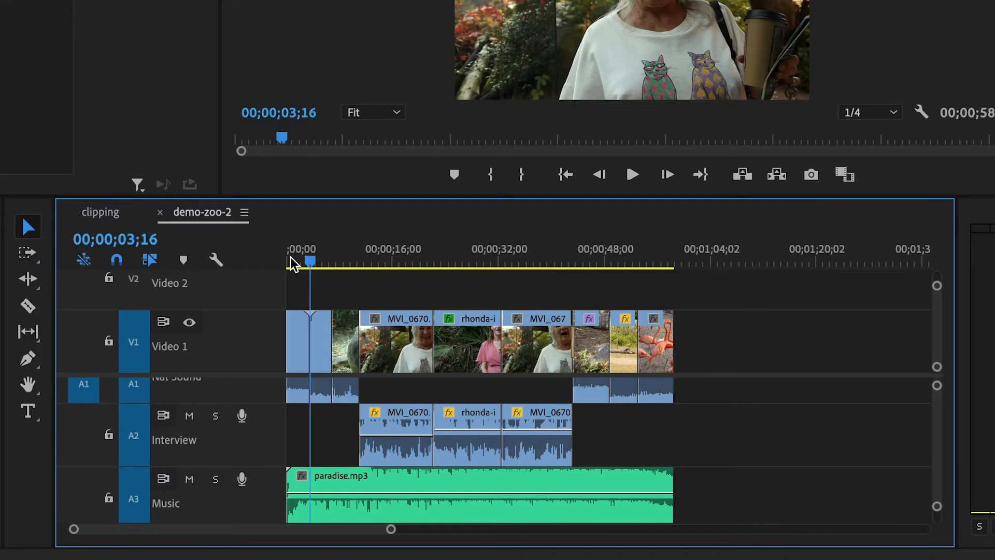
pyautogui.press('=')
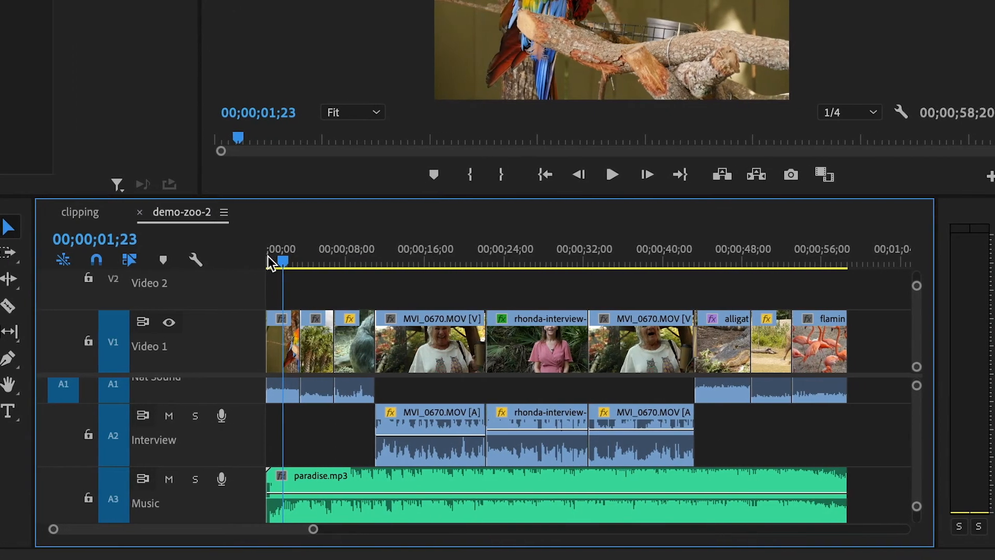
pyautogui.click(281, 258)
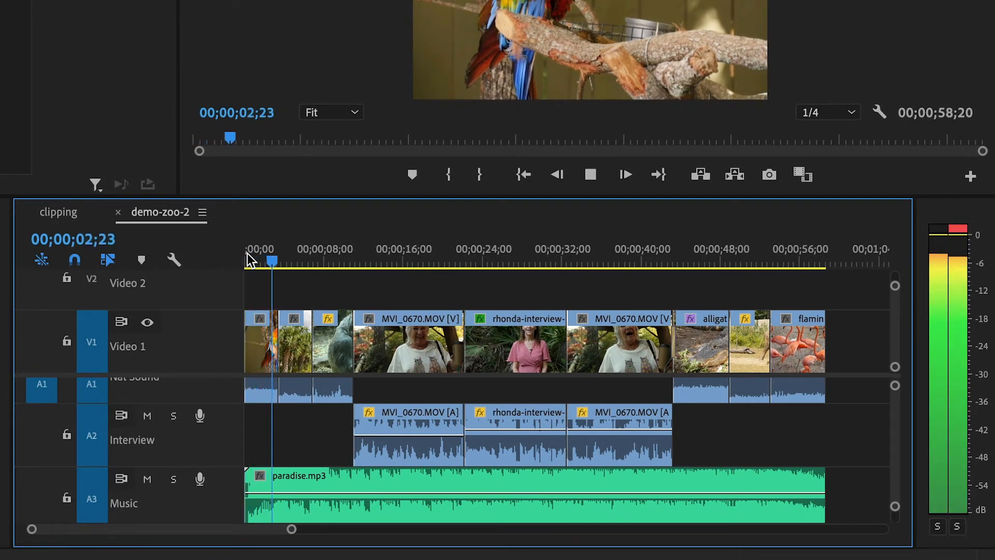
pyautogui.press('space')
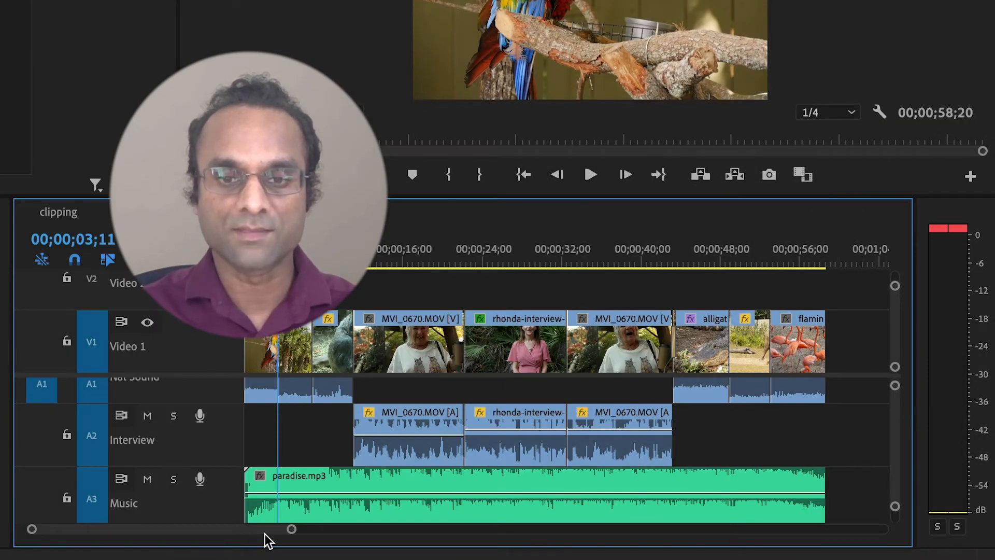
# Normalize the music clip's max peak to -6 dB in the Audio Gain settings
pyautogui.click(328, 482)
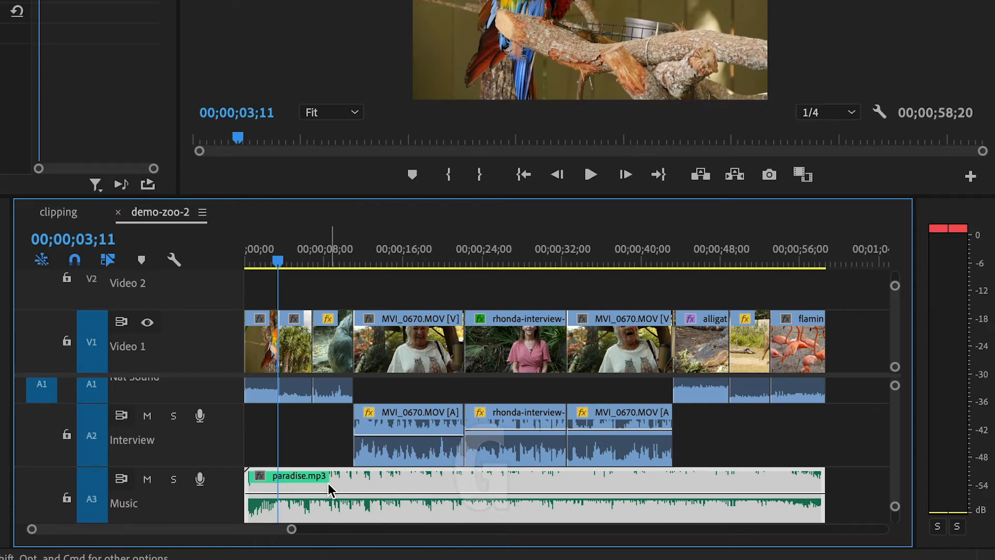
pyautogui.press('g')
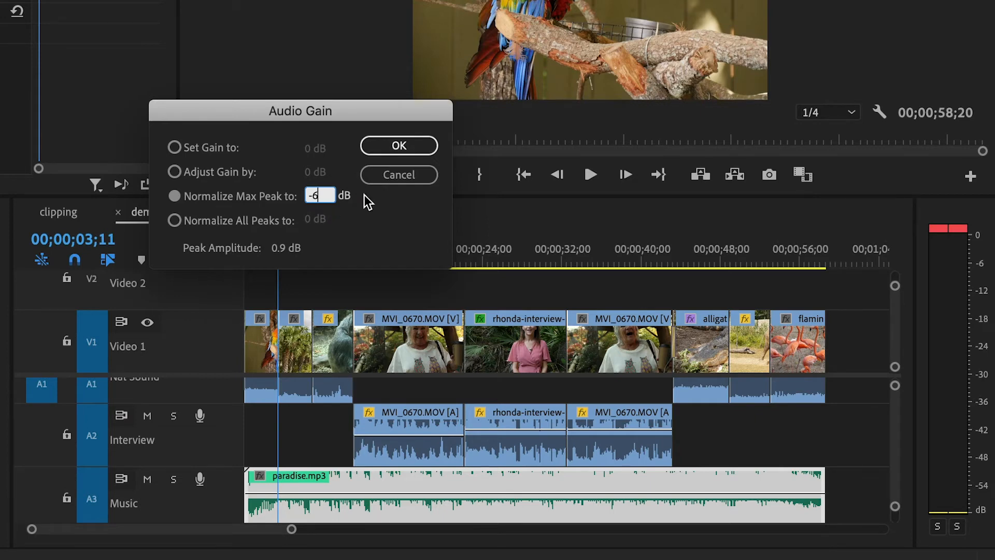
pyautogui.click(382, 146)
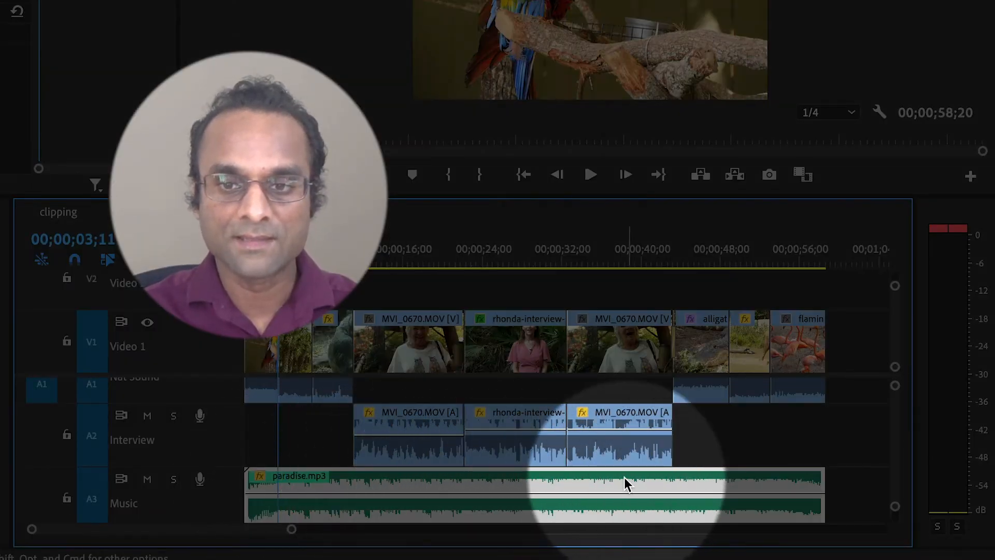
# Play from the second opening shot into the first interview clip to check the music's level on the audio meters
pyautogui.press('space')
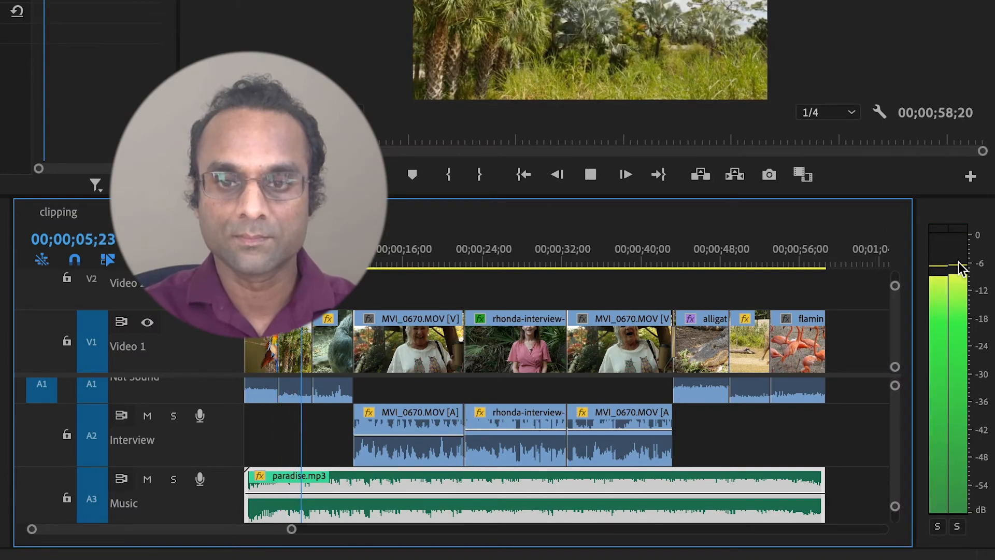
pyautogui.press('space')
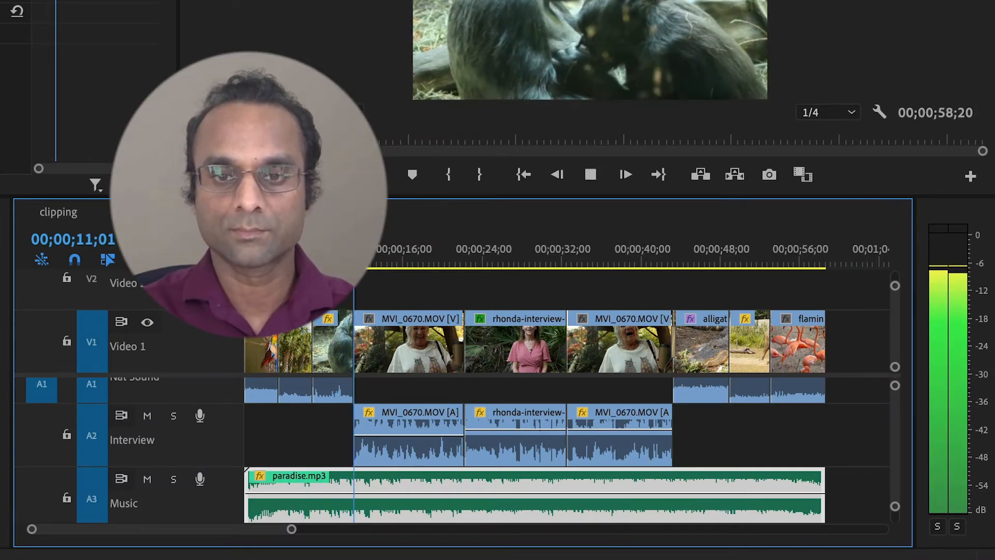
pyautogui.press('space')
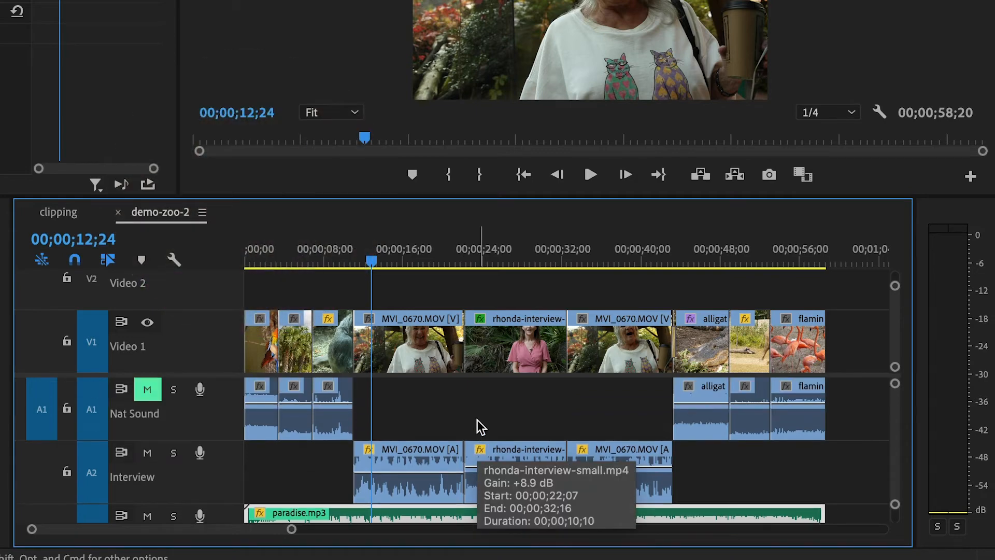
# Solo the Interview track and play part of the first interview clip to check its level without music
pyautogui.scroll(-1, 481, 426)
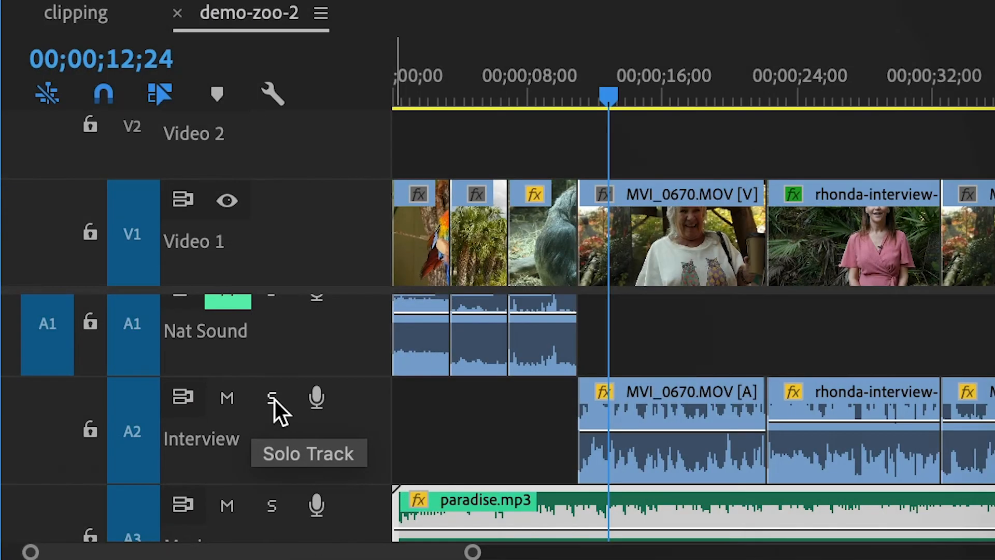
pyautogui.click(273, 399)
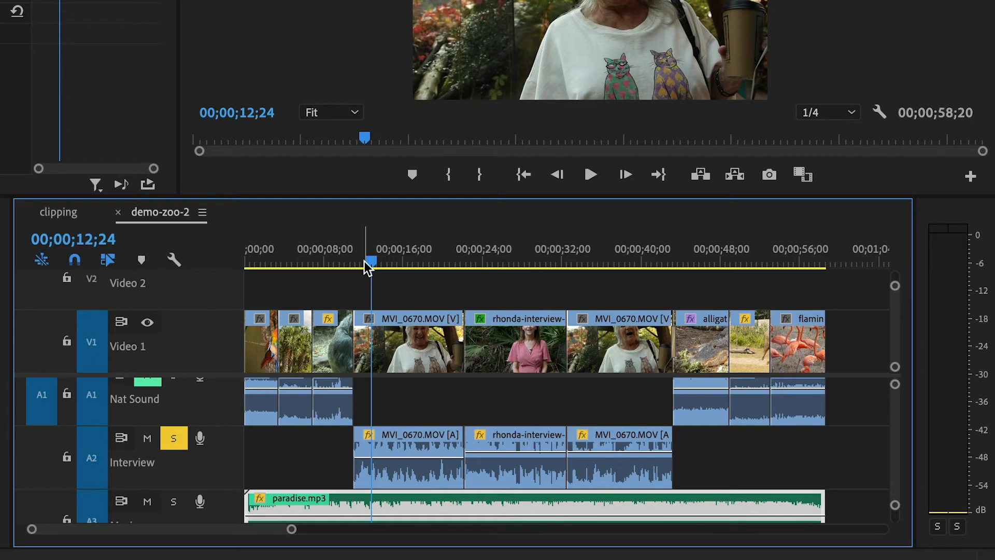
pyautogui.press('space')
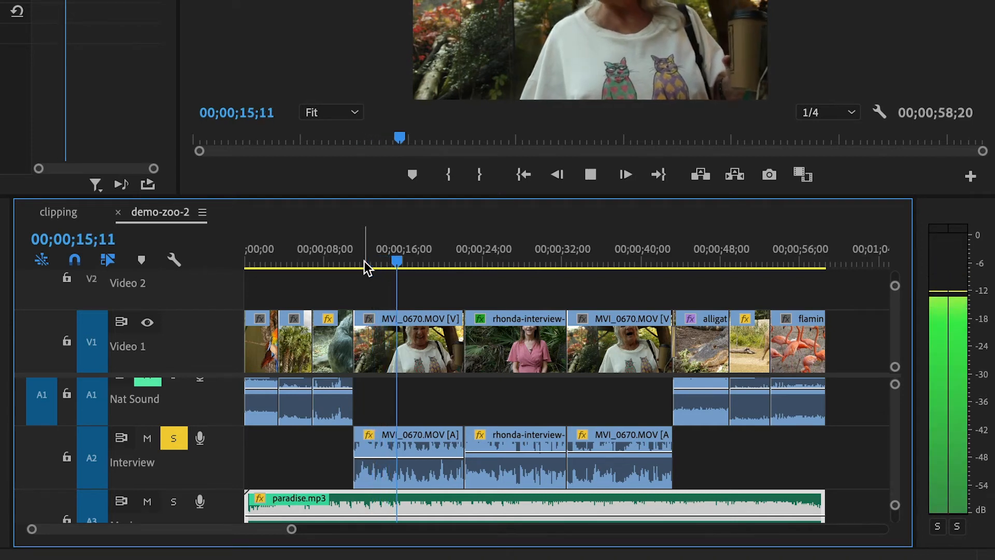
pyautogui.press('space')
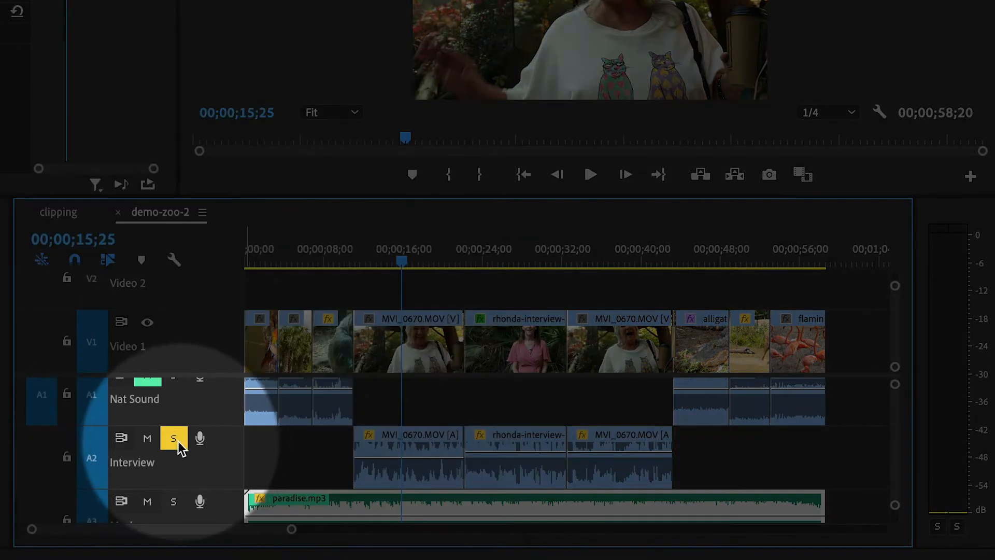
# Turn off solo on the Interview track and play the interview together with the music to check the combined level
pyautogui.click(173, 438)
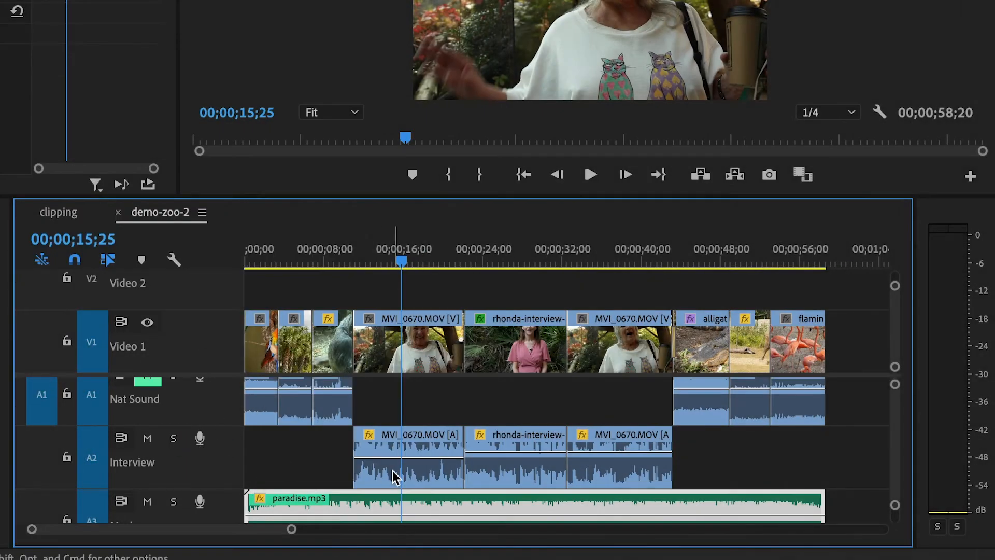
pyautogui.press('space')
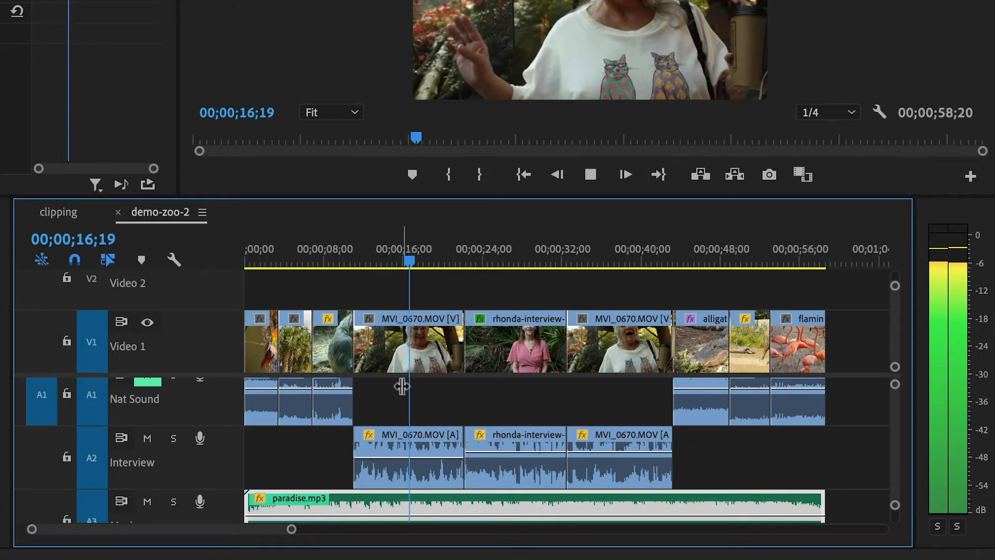
pyautogui.press('space')
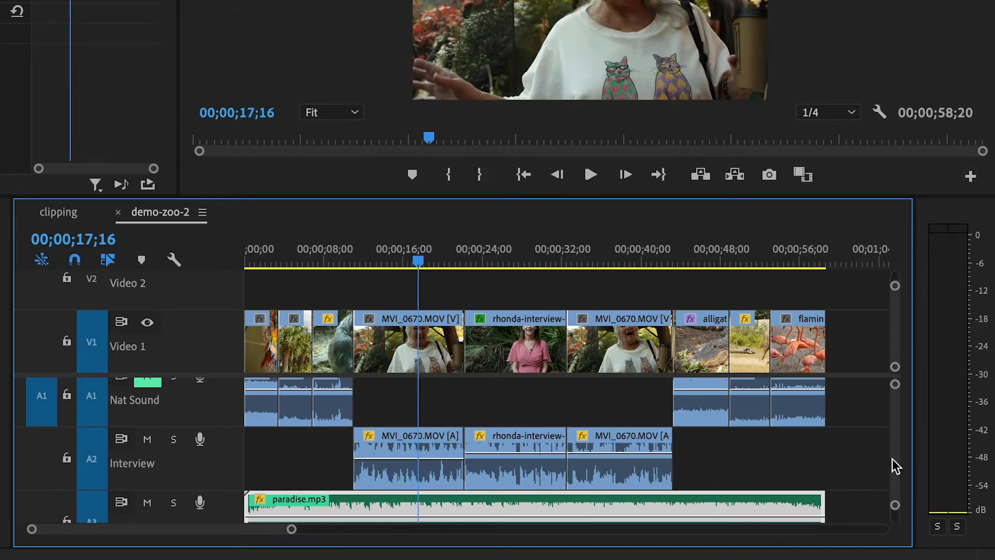
# With the Pen tool, add music volume keyframes about two seconds before and at the first interview clip's start, and lower the second keyframe
pyautogui.scroll(-3, 891, 459)
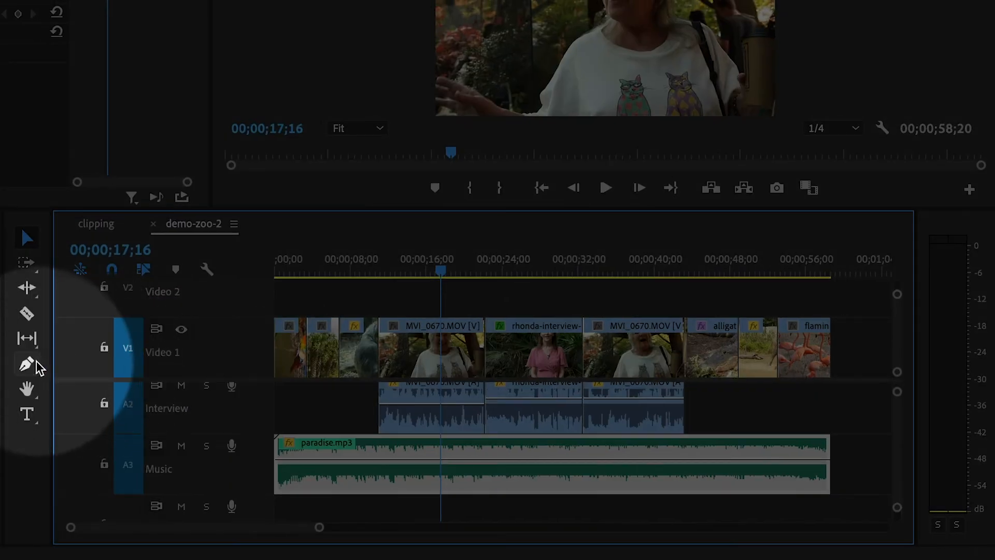
pyautogui.click(14, 363)
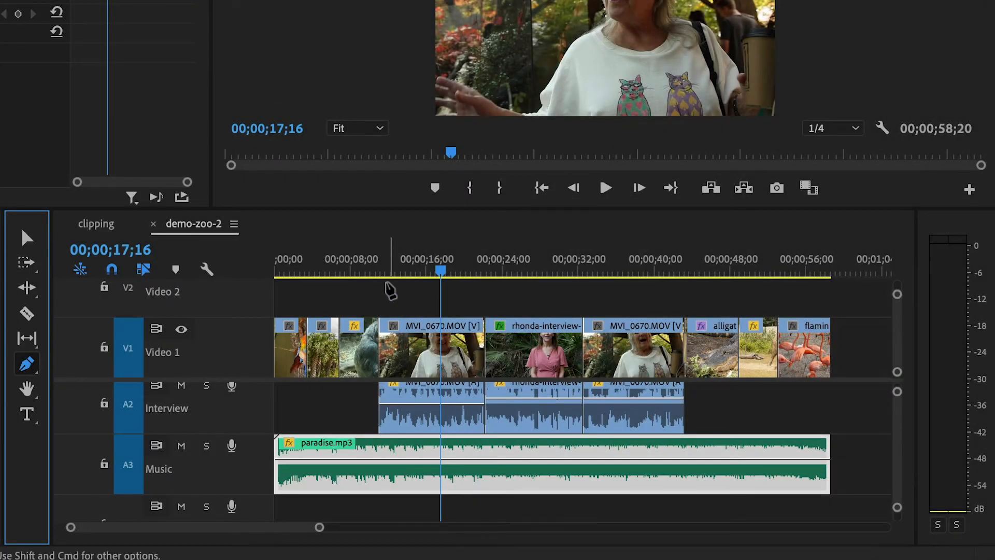
pyautogui.click(378, 271)
pyautogui.press('=')
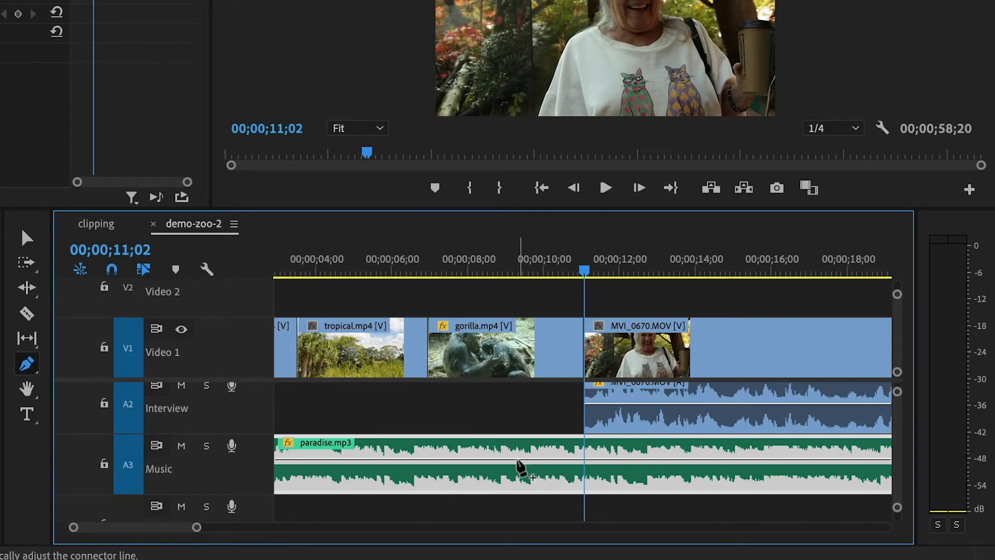
pyautogui.click(518, 459)
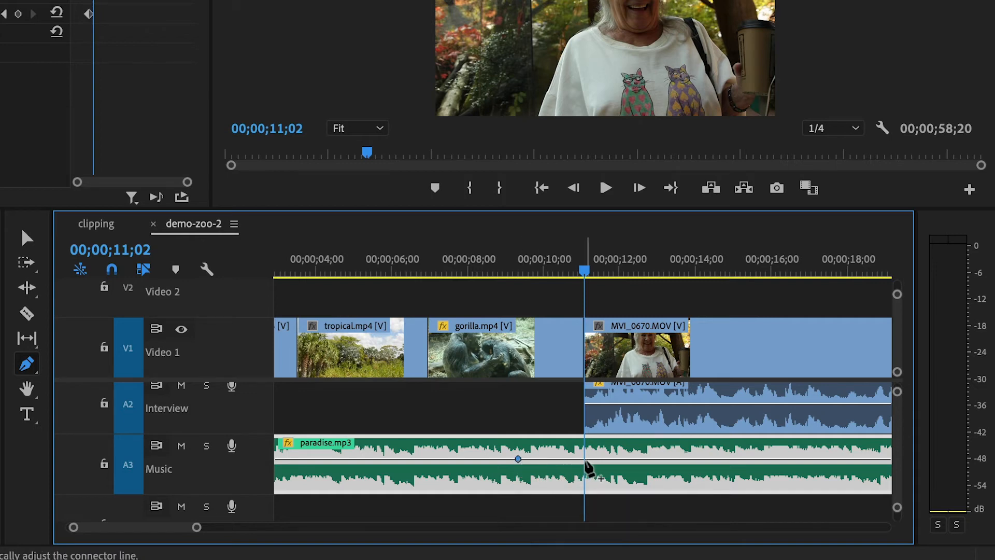
pyautogui.click(588, 459)
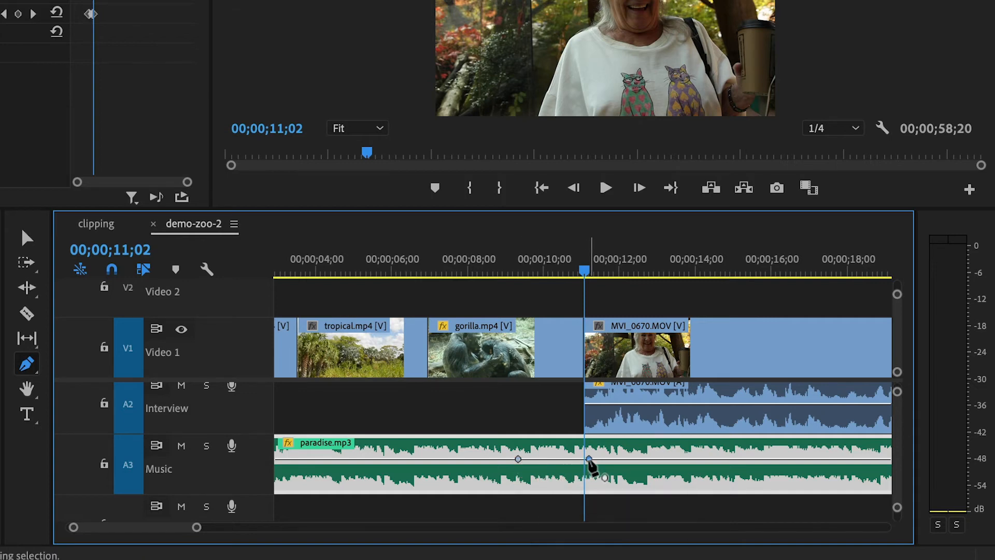
pyautogui.moveTo(589, 460); pyautogui.dragTo(588, 477)
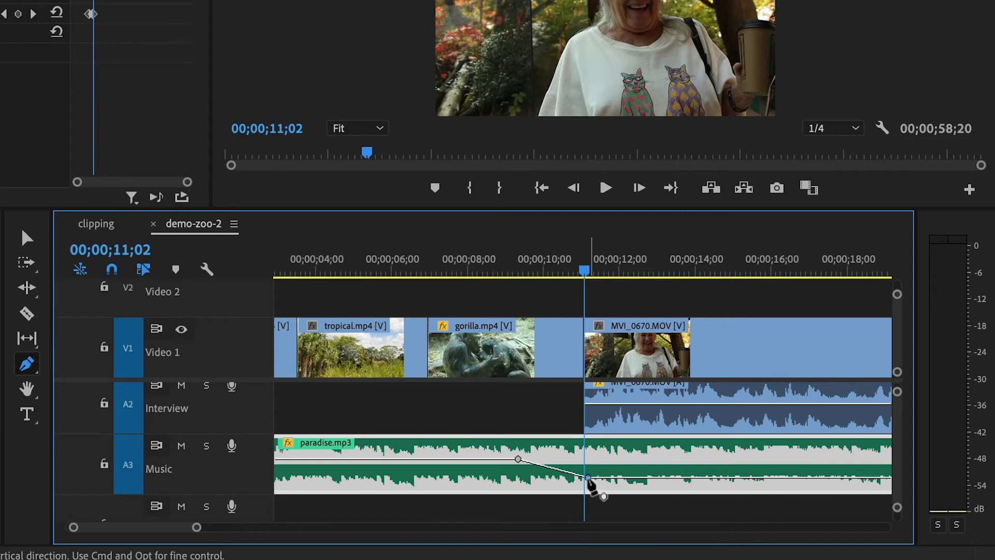
# Play the transition into the first interview clip to check how the lowered music sits under the voice
pyautogui.click(477, 272)
pyautogui.press('space')
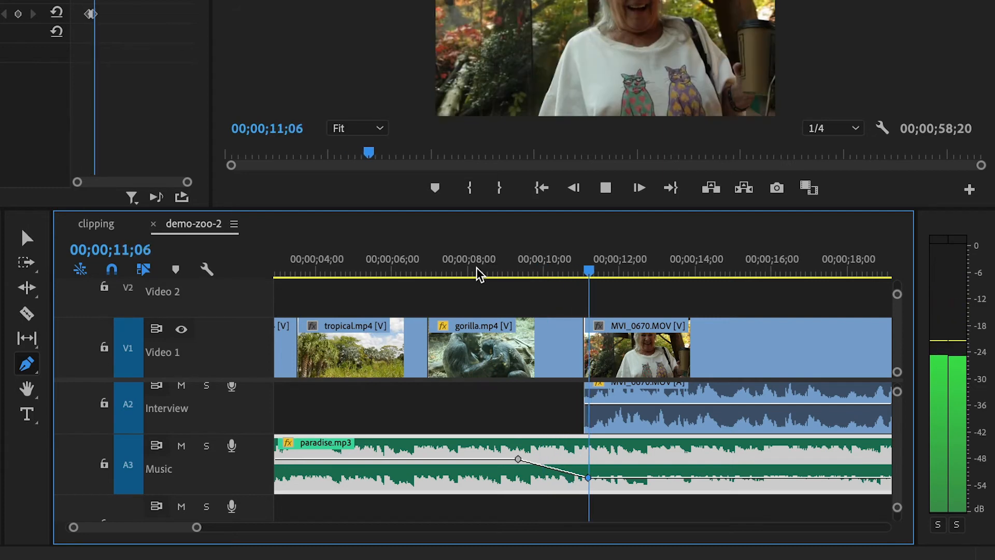
pyautogui.press('space')
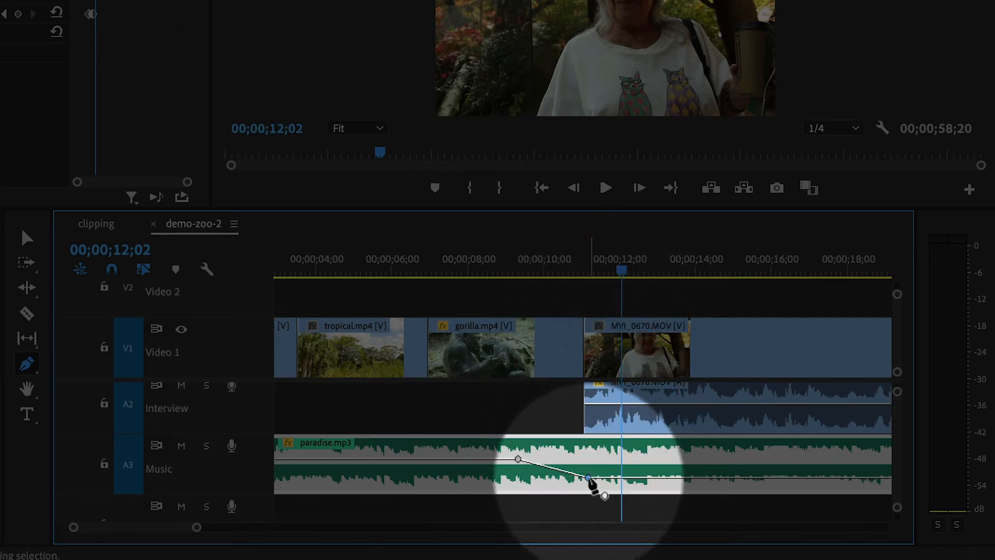
pyautogui.moveTo(590, 479)
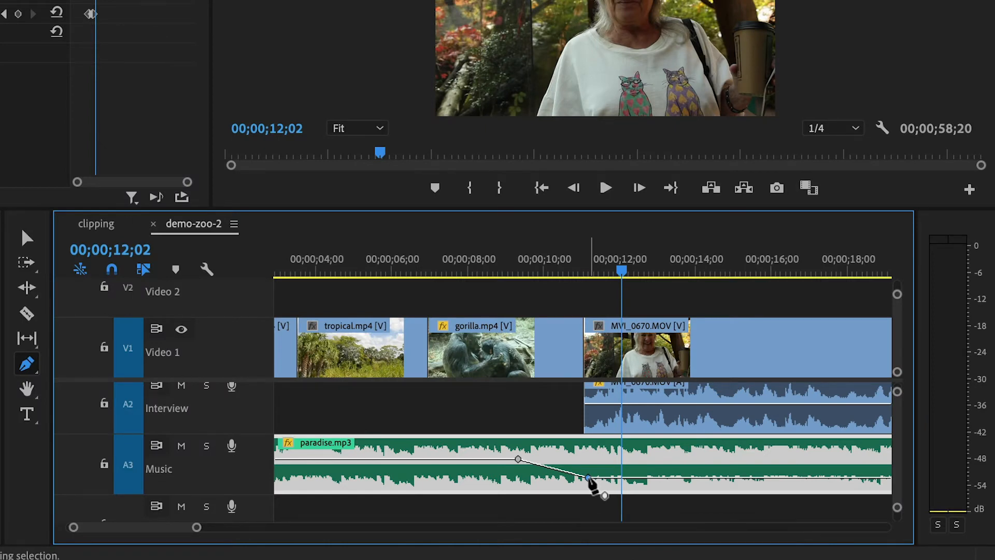
pyautogui.press('space')
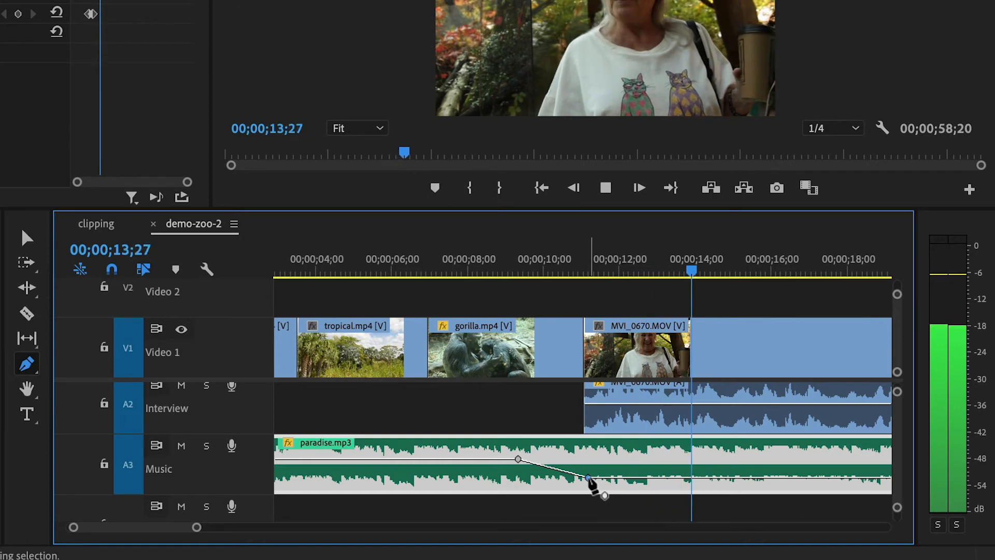
pyautogui.press('space')
# Add keyframes that fade the music up from the last interview clip's end to 0.0 dB at 00;00;45;23, and play the transition
pyautogui.moveTo(157, 531); pyautogui.dragTo(182, 538)
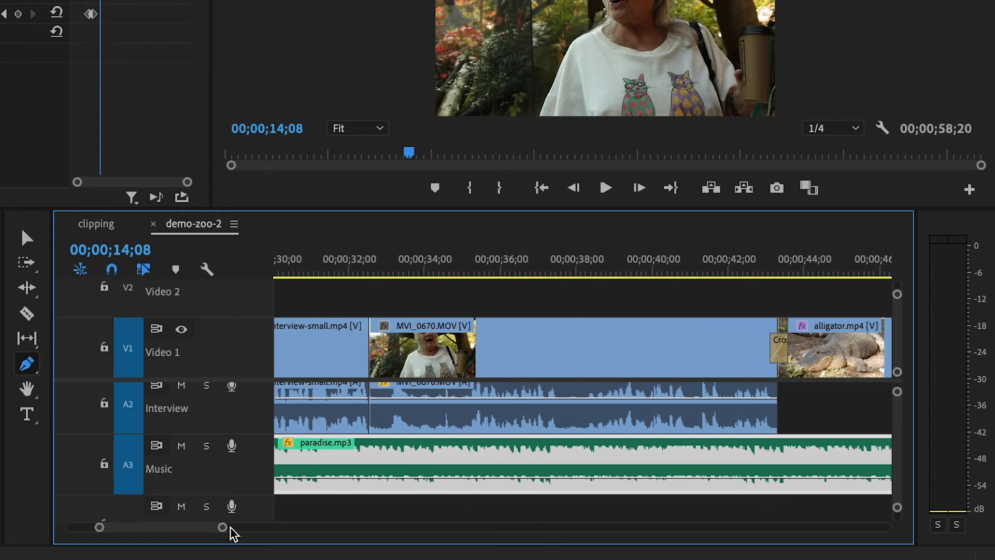
pyautogui.moveTo(199, 536); pyautogui.dragTo(204, 537)
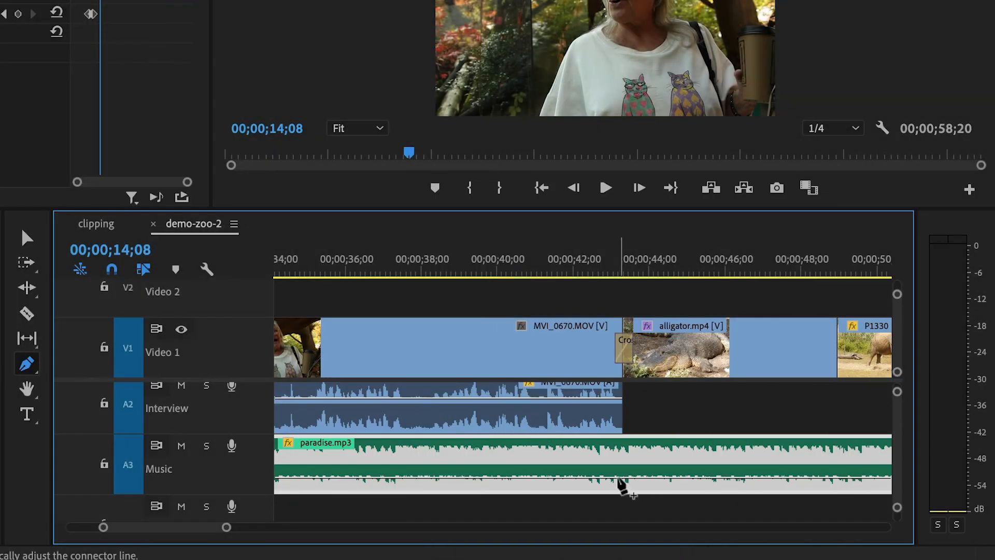
pyautogui.click(618, 477)
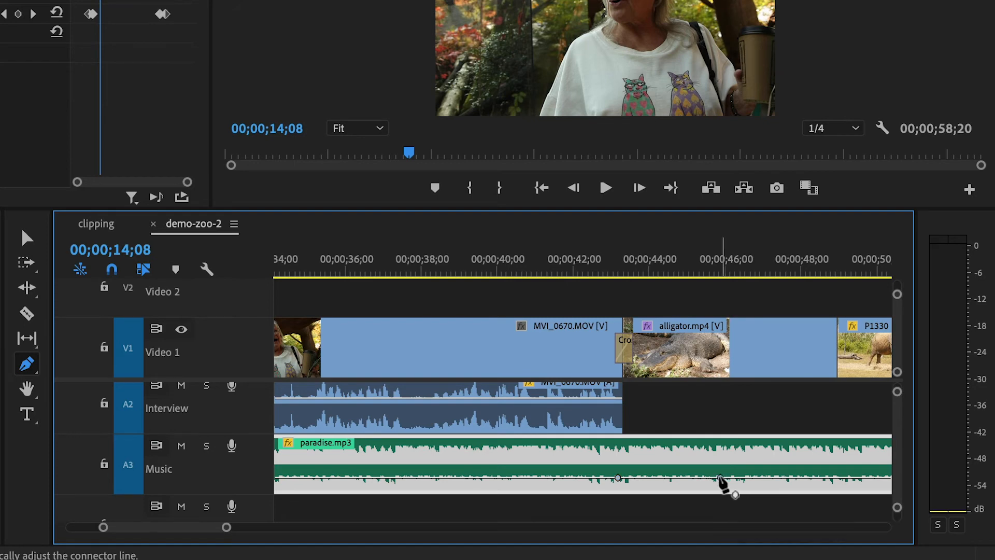
pyautogui.moveTo(720, 477); pyautogui.dragTo(717, 459)
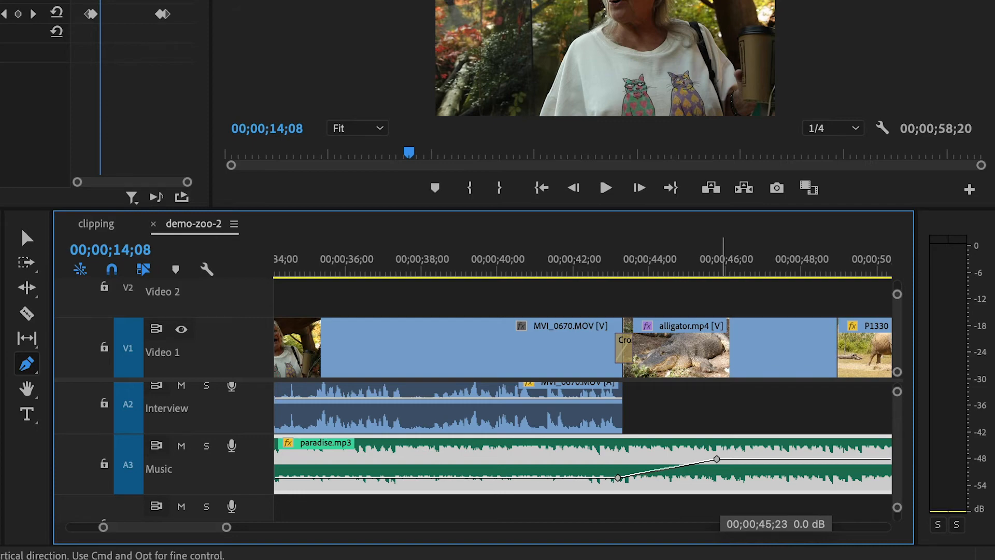
pyautogui.moveTo(717, 460); pyautogui.dragTo(716, 460)
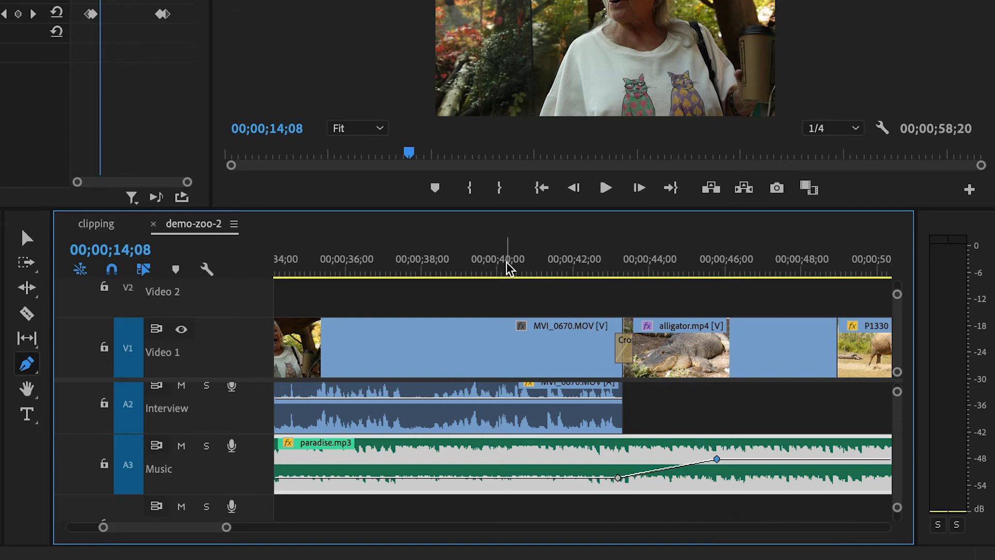
pyautogui.click(539, 263)
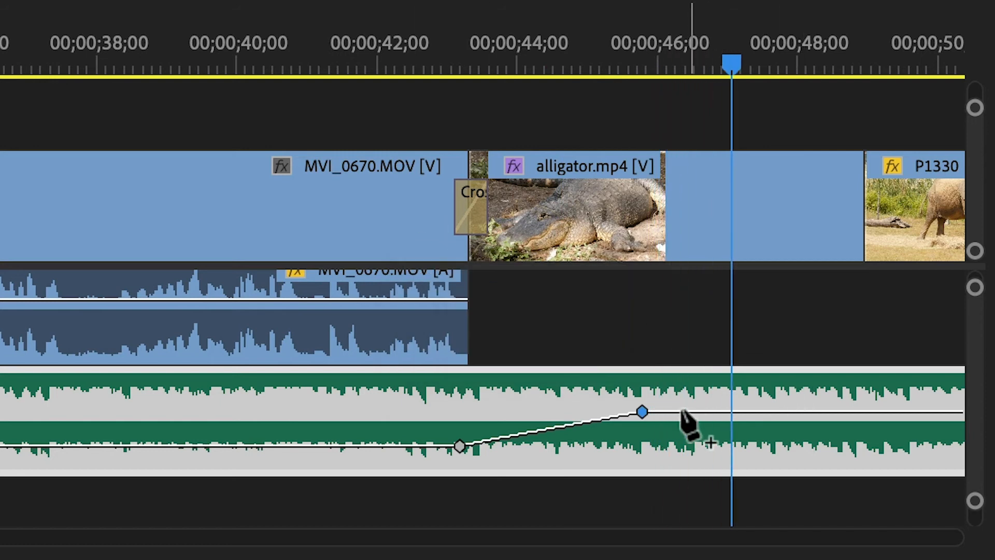
# Play from the end of the last interview clip into the alligator clip to check the music fade-up
pyautogui.press('space')
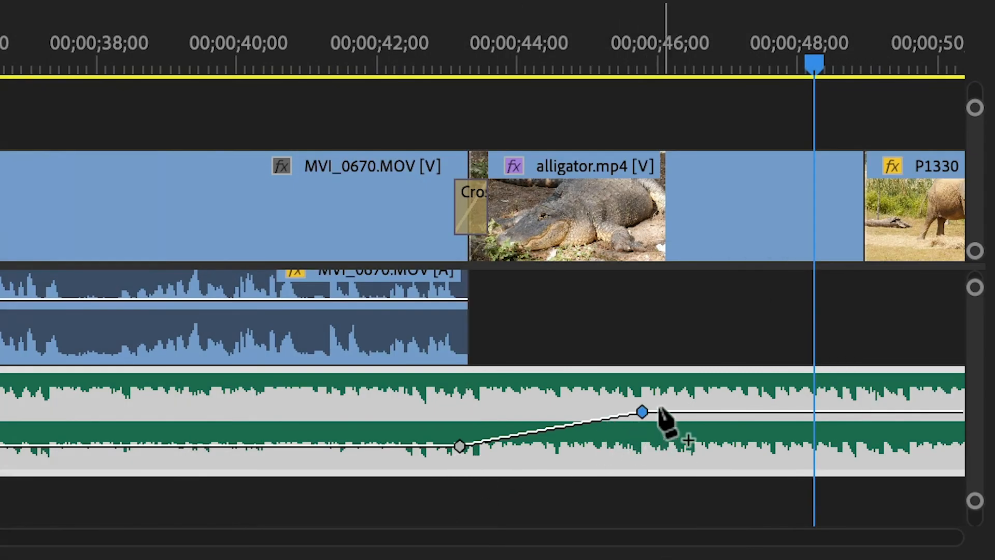
pyautogui.click(424, 57)
pyautogui.press('space')
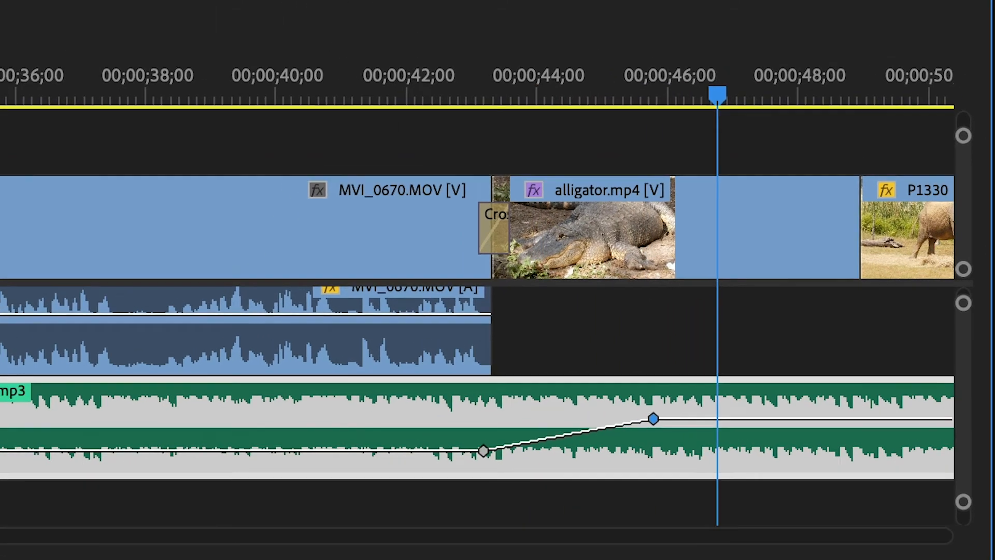
# Switch back to the Selection tool and apply the default audio transition to both ends of the paradise.mp3 music clip
pyautogui.moveTo(0, 537); pyautogui.dragTo(193, 557)
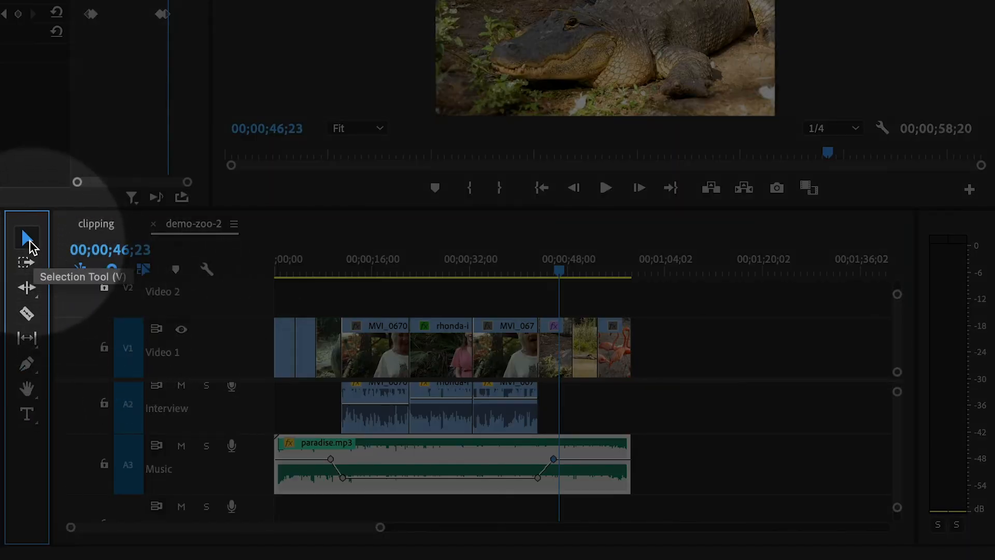
pyautogui.click(28, 239)
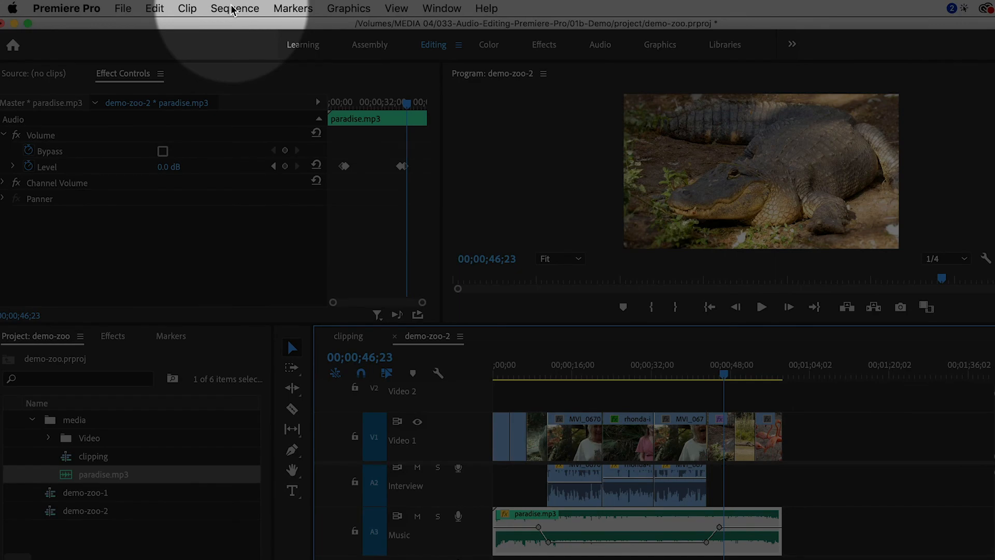
pyautogui.click(234, 9)
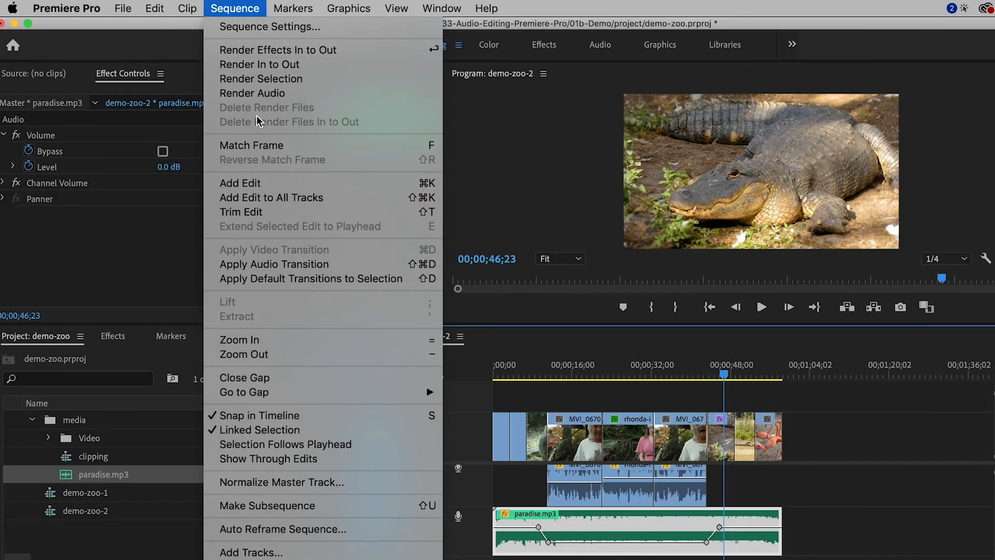
pyautogui.click(313, 265)
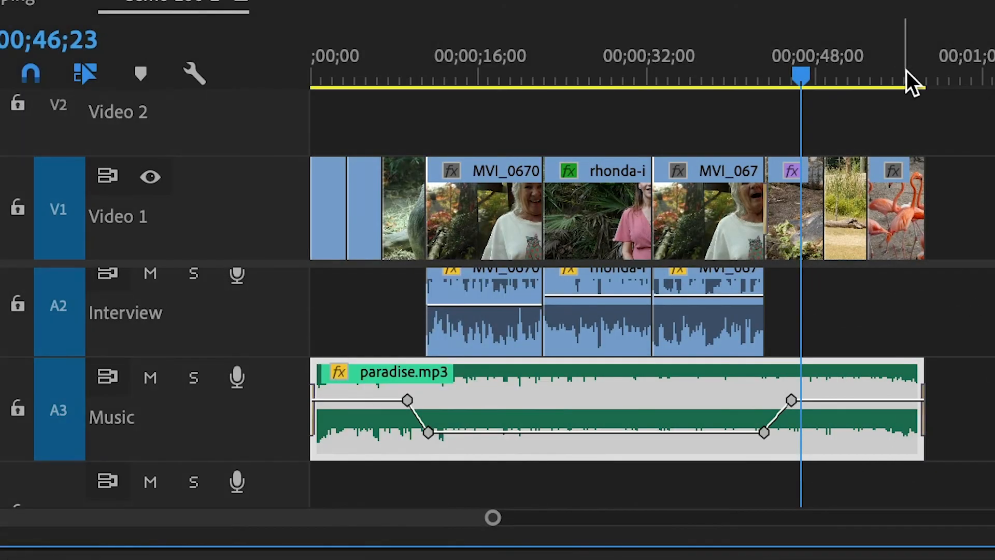
# Examine the audio transition at the end of the music clip and play the sequence's ending to hear the fade-out
pyautogui.click(910, 70)
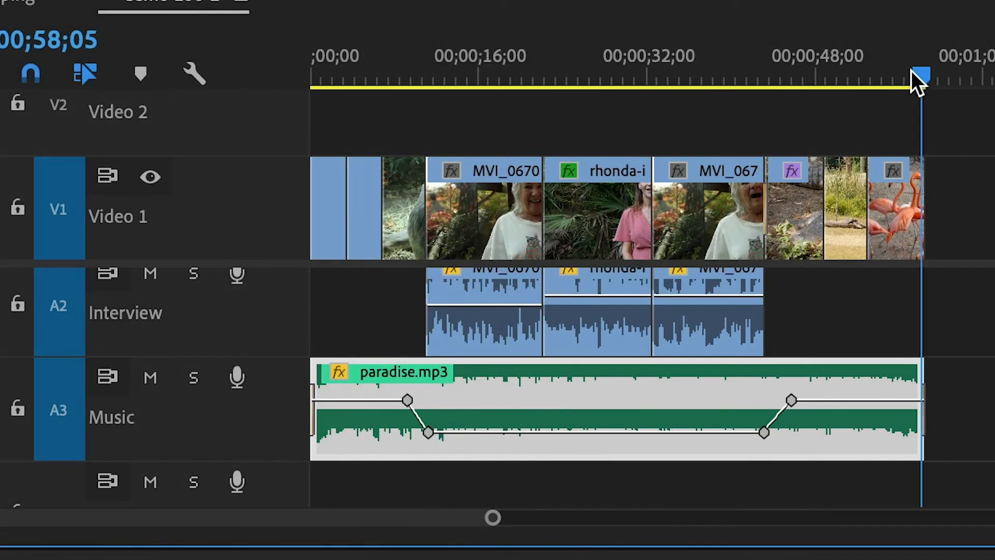
pyautogui.press('=')
pyautogui.press('=')
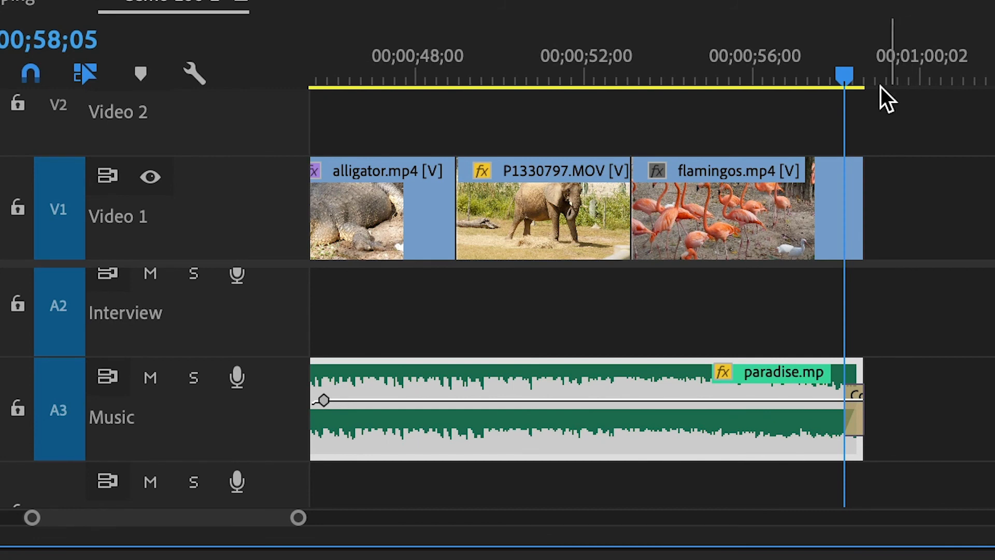
pyautogui.click(795, 64)
pyautogui.press('space')
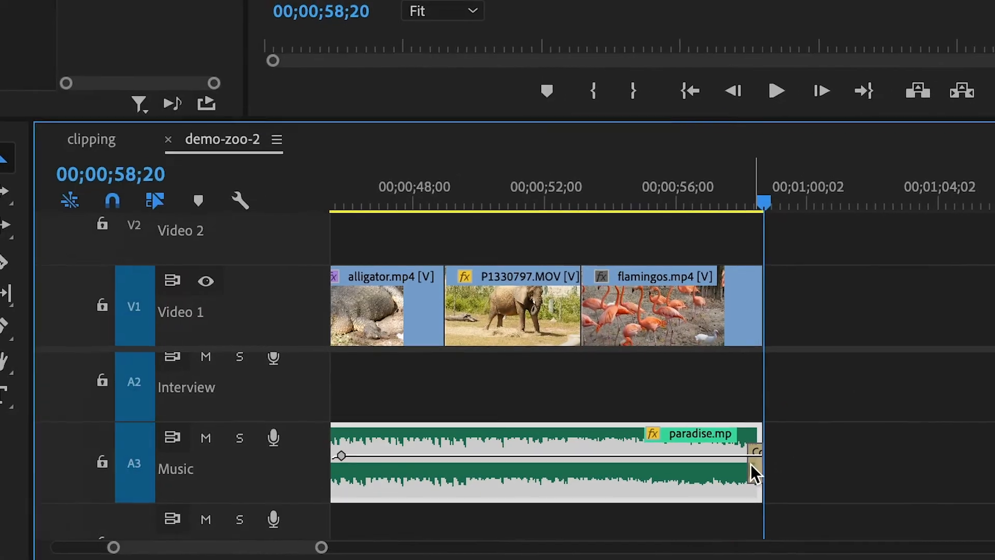
# Set the duration of the transition at the music clip's end to 2 seconds and play the longer fade-out
pyautogui.doubleClick(777, 450)
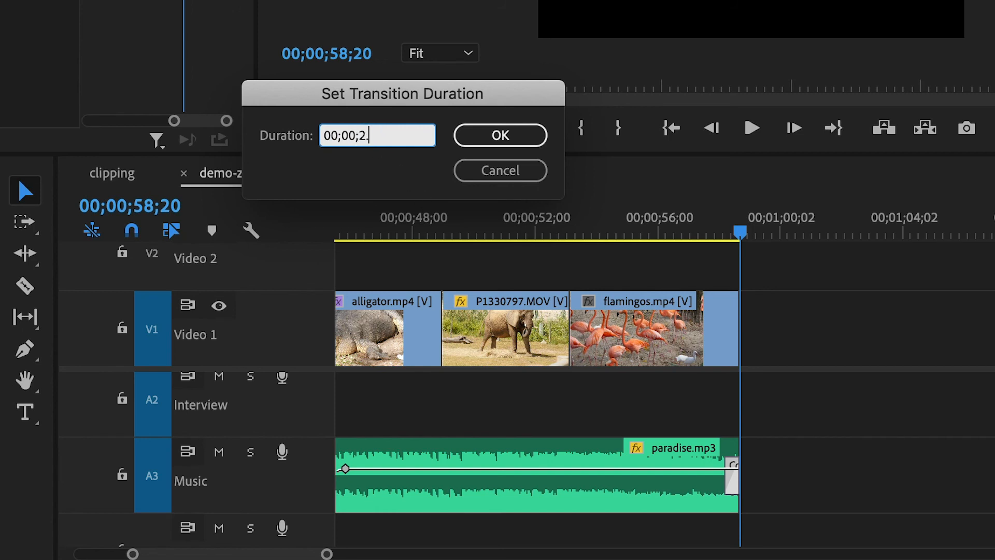
pyautogui.press('Tab')
pyautogui.click(503, 135)
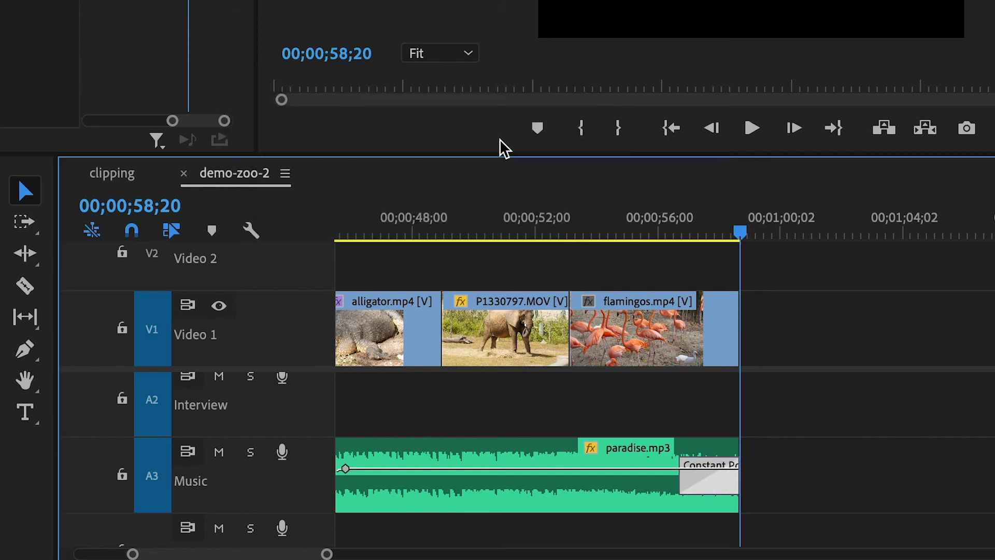
pyautogui.click(592, 229)
pyautogui.press('space')
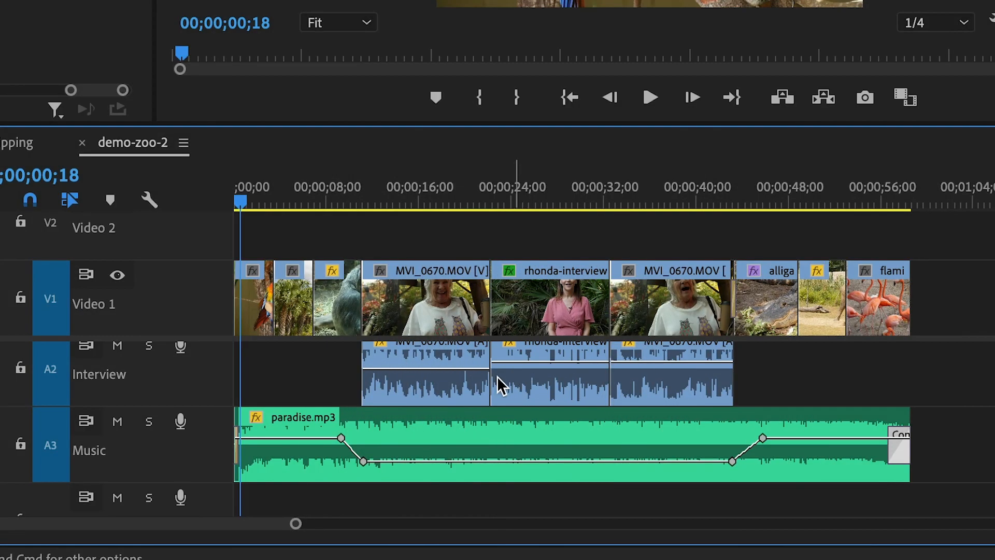
# Select the three interview clips on the Interview track and apply the default audio transition to their edits
pyautogui.moveTo(328, 369); pyautogui.dragTo(697, 386)
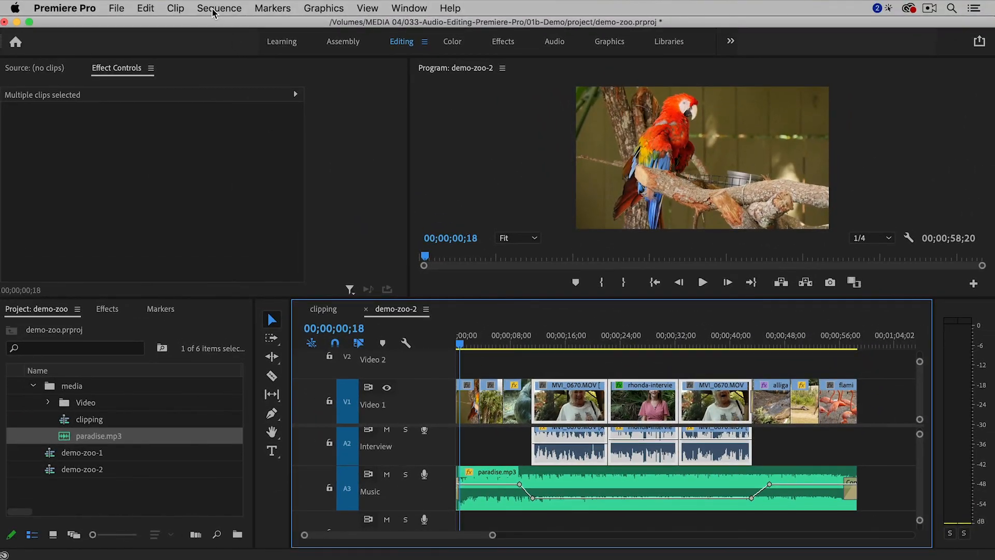
pyautogui.click(215, 8)
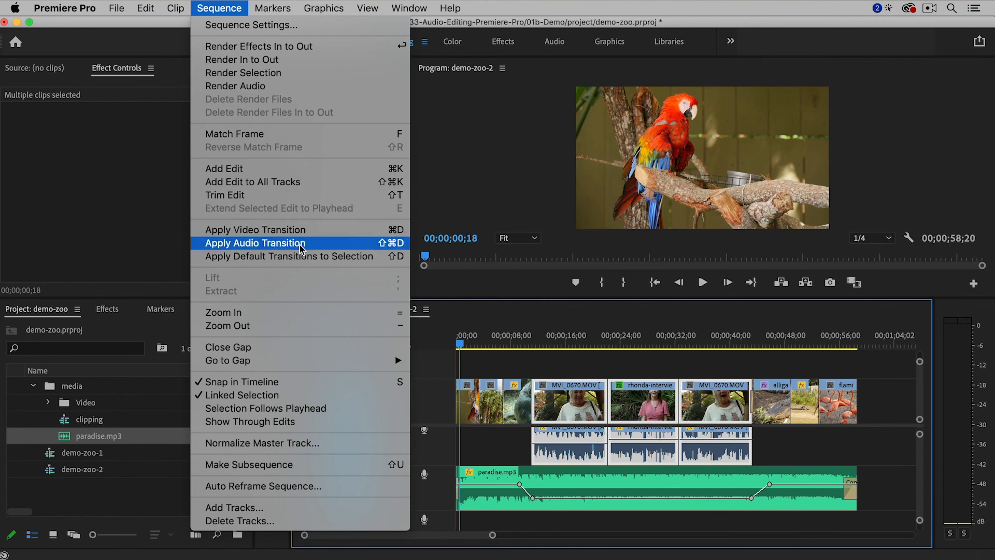
pyautogui.click(290, 243)
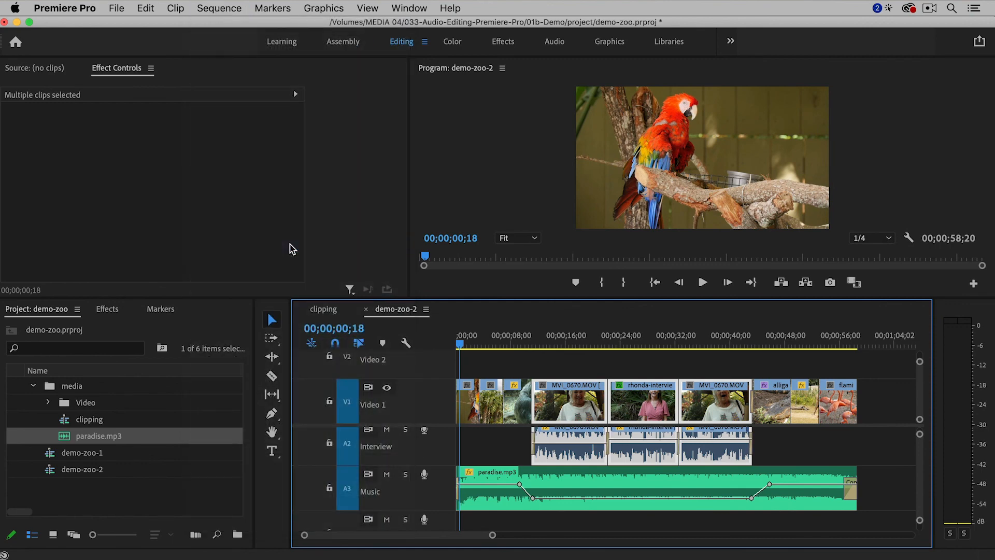